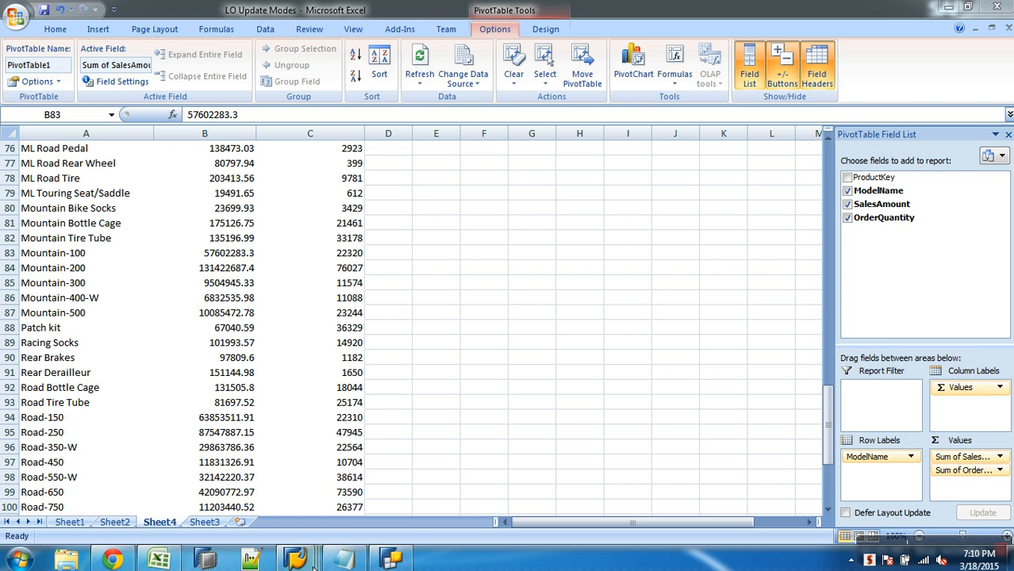
- Switch to the SAP Data Warehousing Workbench and examine the navigation attributes of the ProductKey characteristic, returning to the favorites tree
mouse_move(305, 560)
click(315, 519)
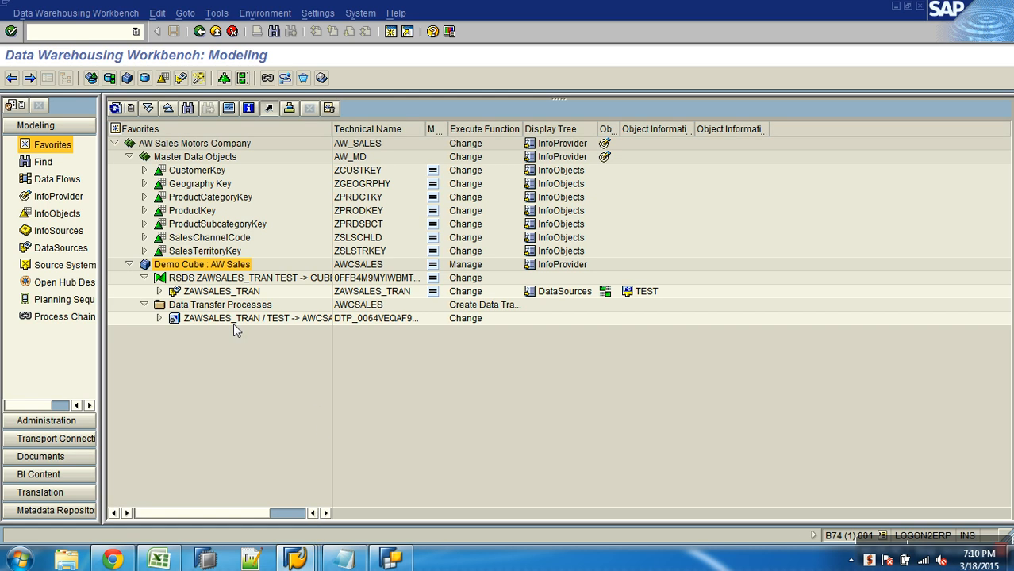
click(195, 213)
right_click(196, 214)
click(218, 221)
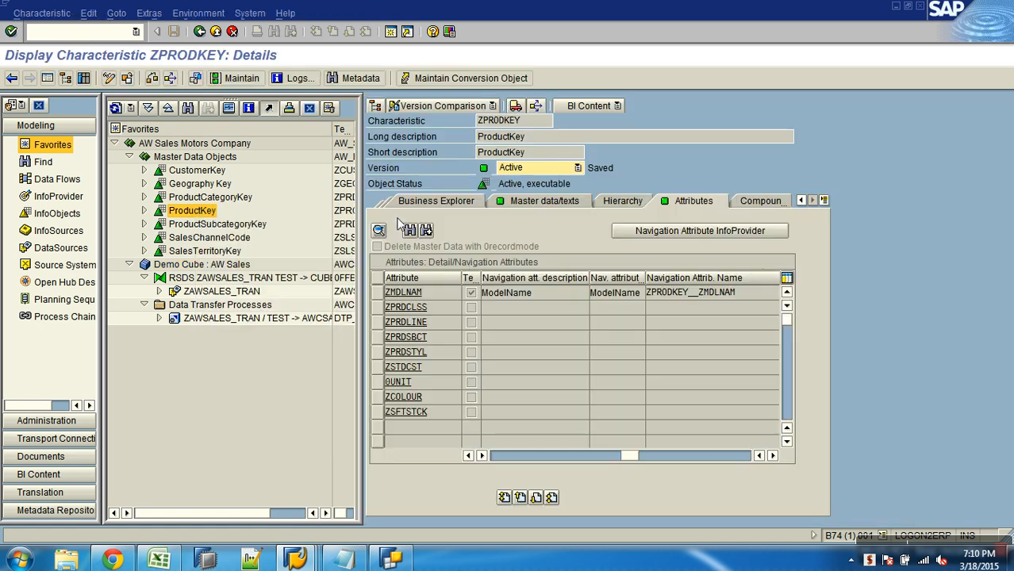
drag(447, 296, 325, 291)
click(538, 297)
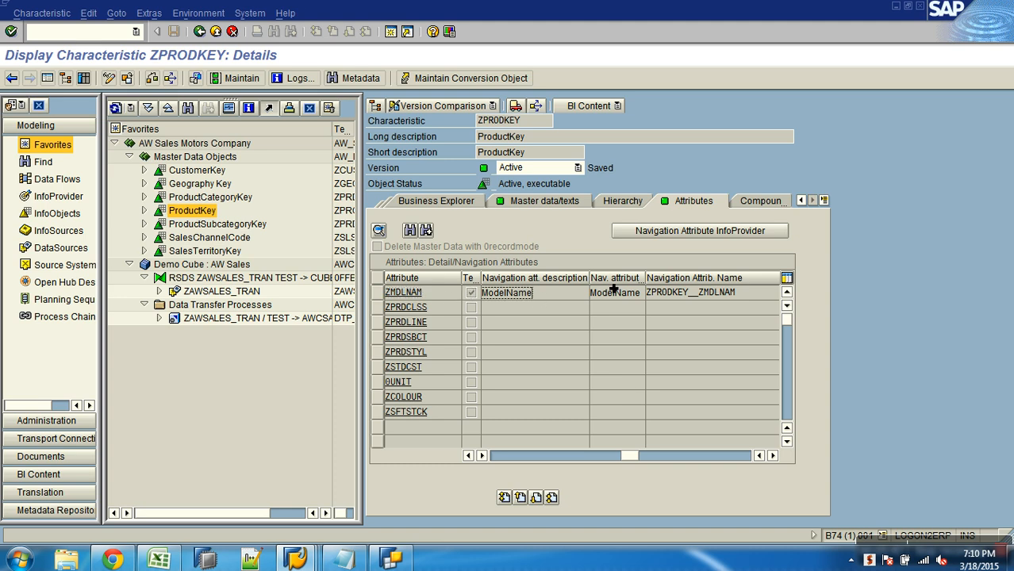
click(215, 32)
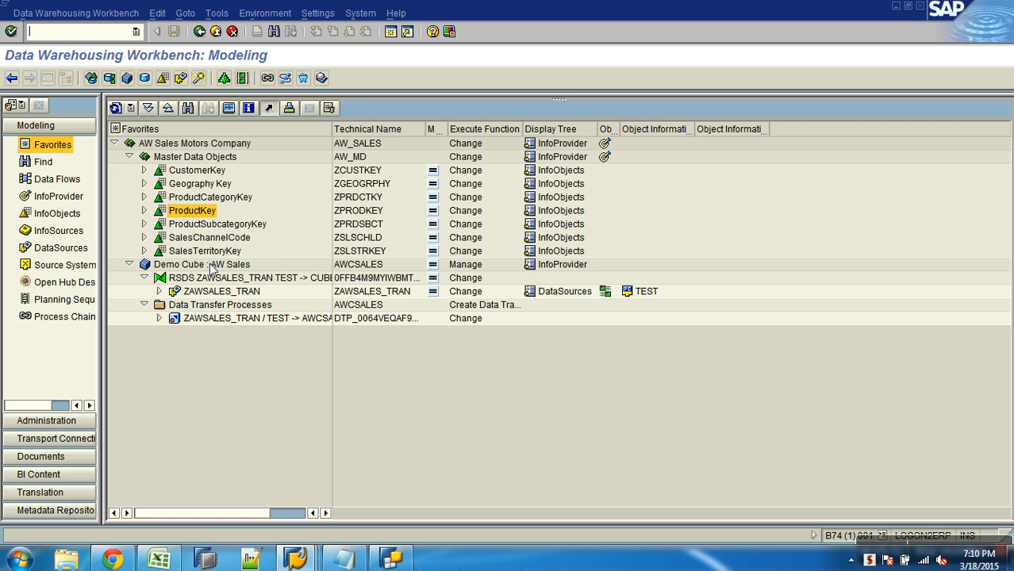
- Review the load requests in the management view of the Demo Cube : AW Sales InfoCube and return to the favorites tree
right_click(215, 266)
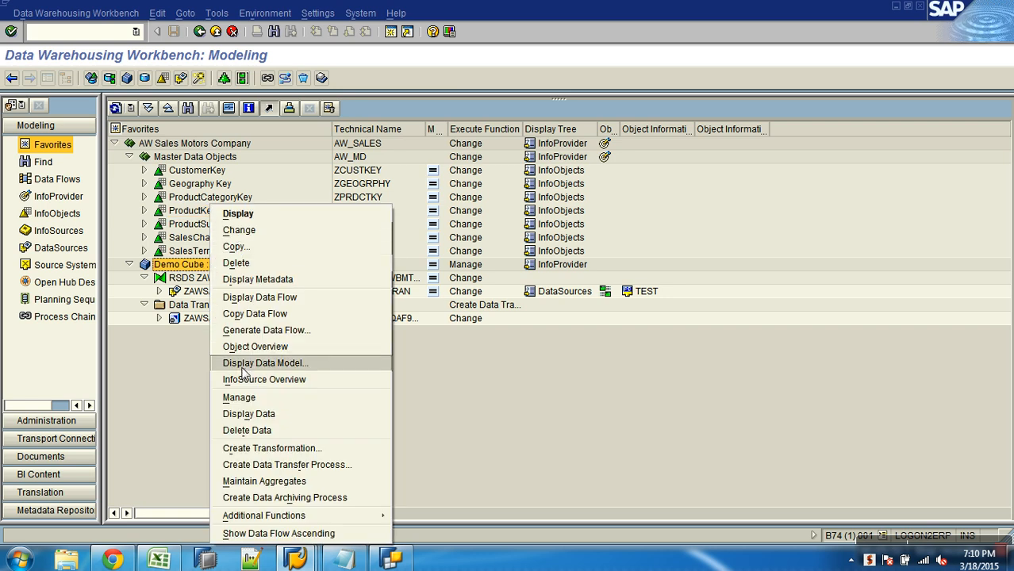
click(248, 400)
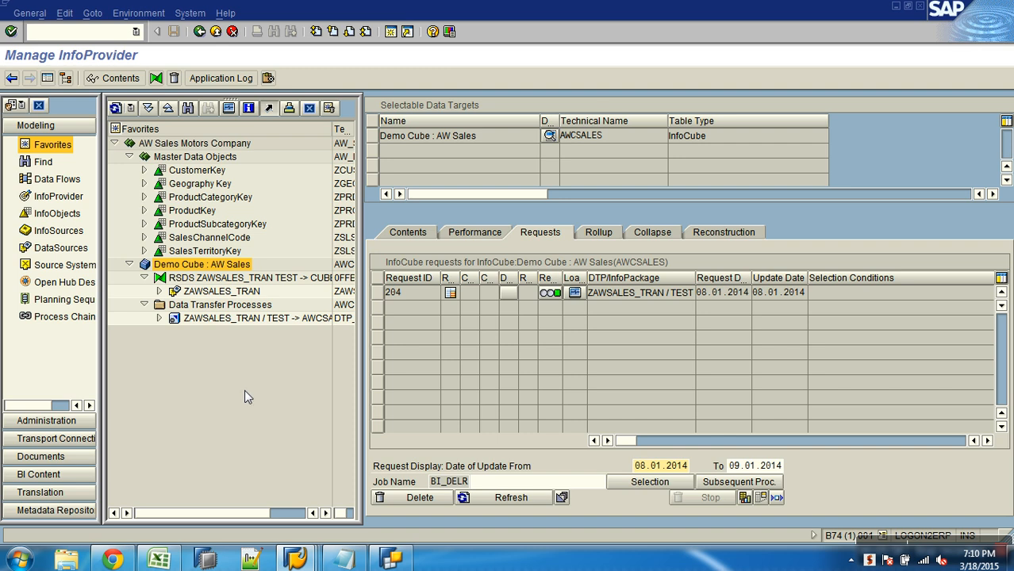
click(215, 31)
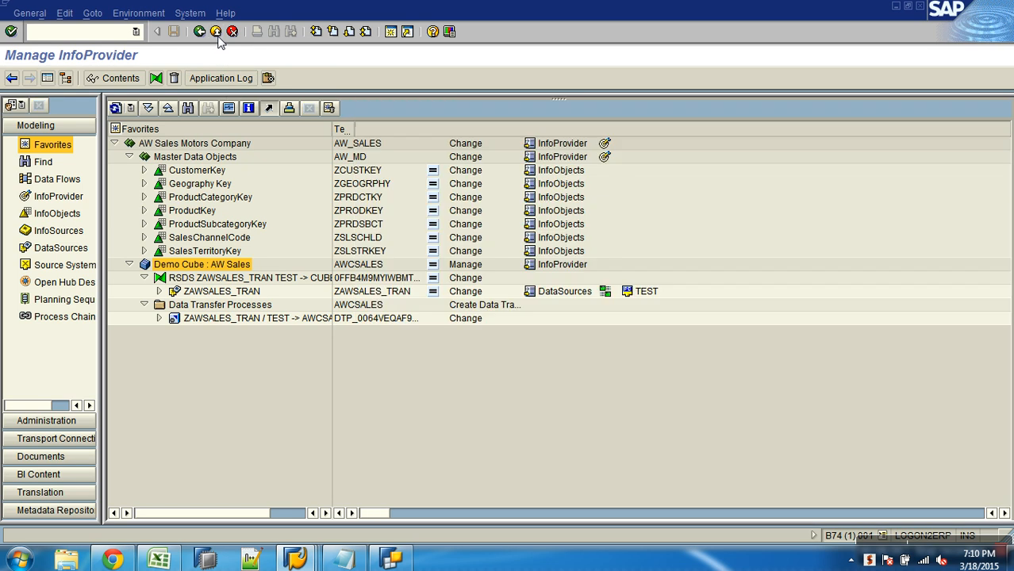
- Open the AW Sales cube in change mode, inspect the characteristics and properties of Dim : Prudcuts, and exit the cube editor
right_click(207, 271)
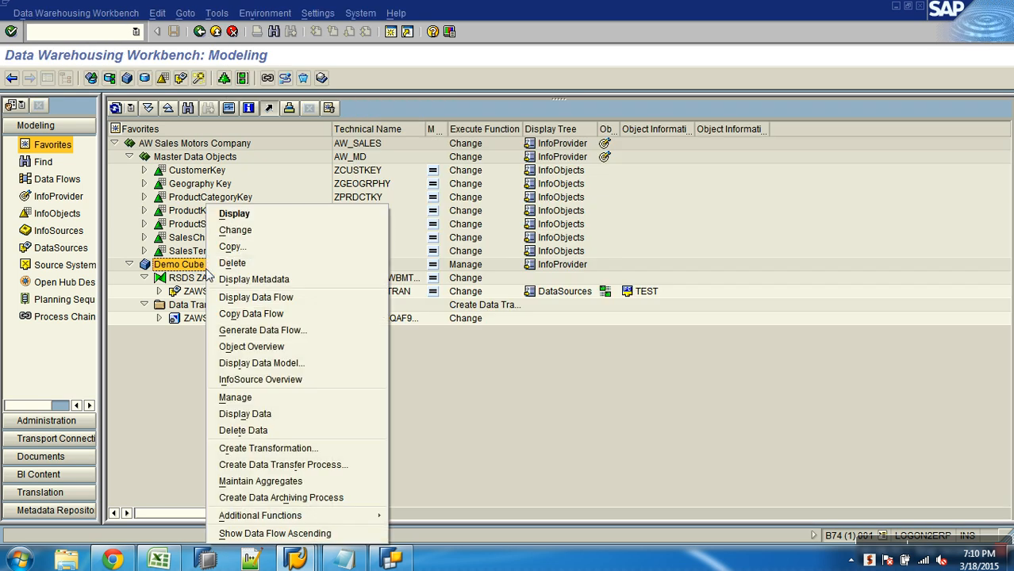
click(242, 230)
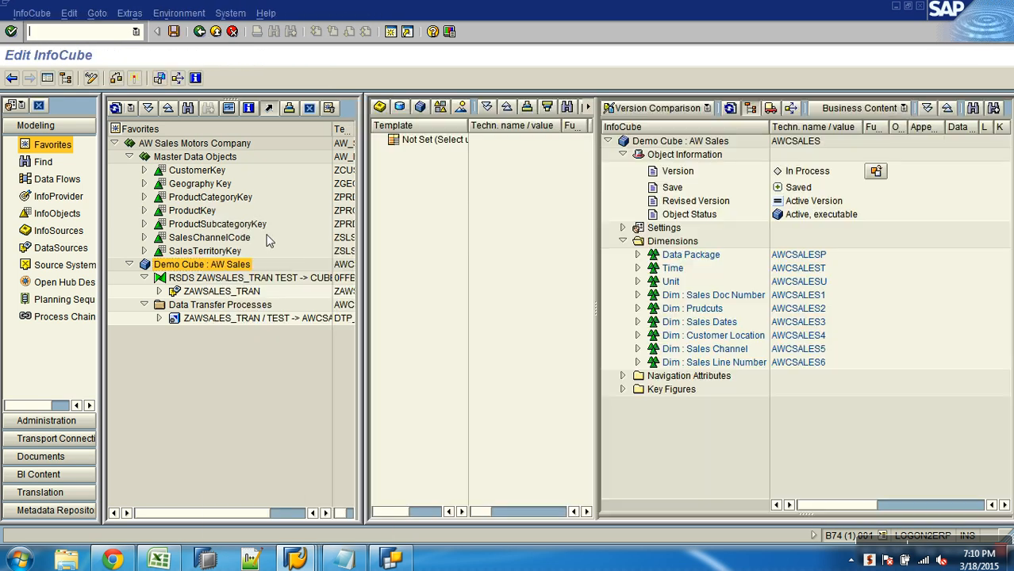
click(46, 78)
click(400, 307)
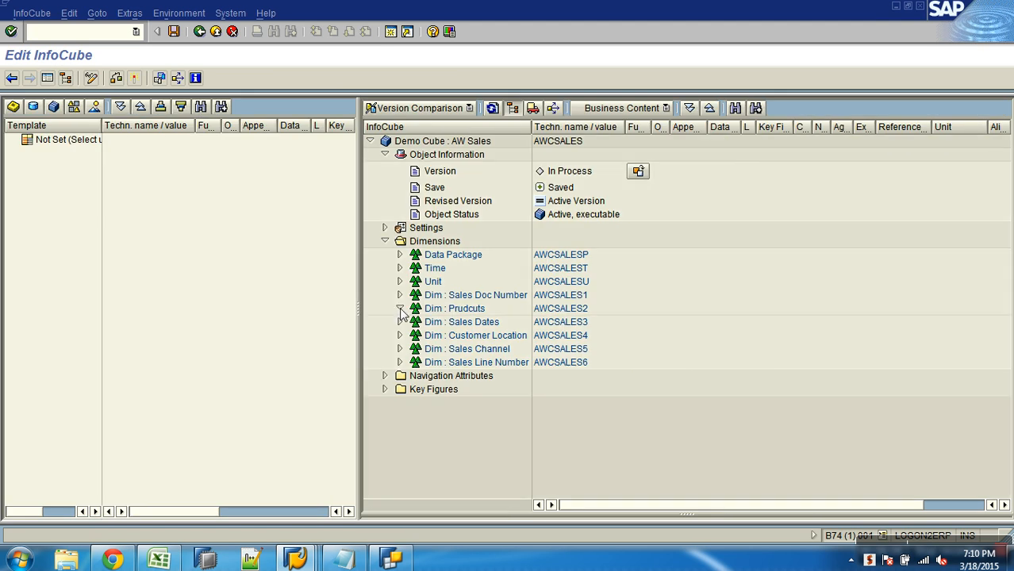
right_click(467, 310)
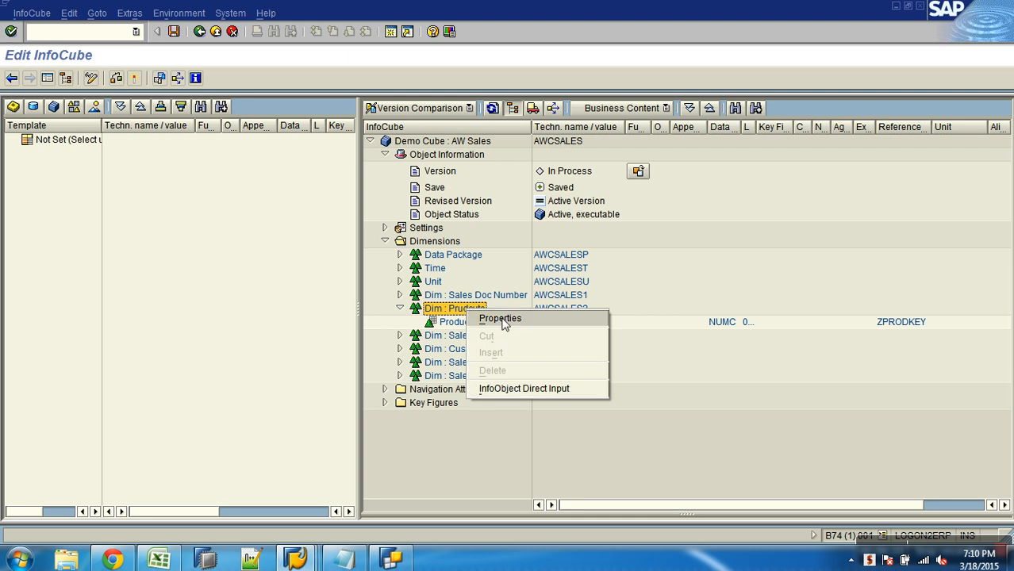
click(502, 318)
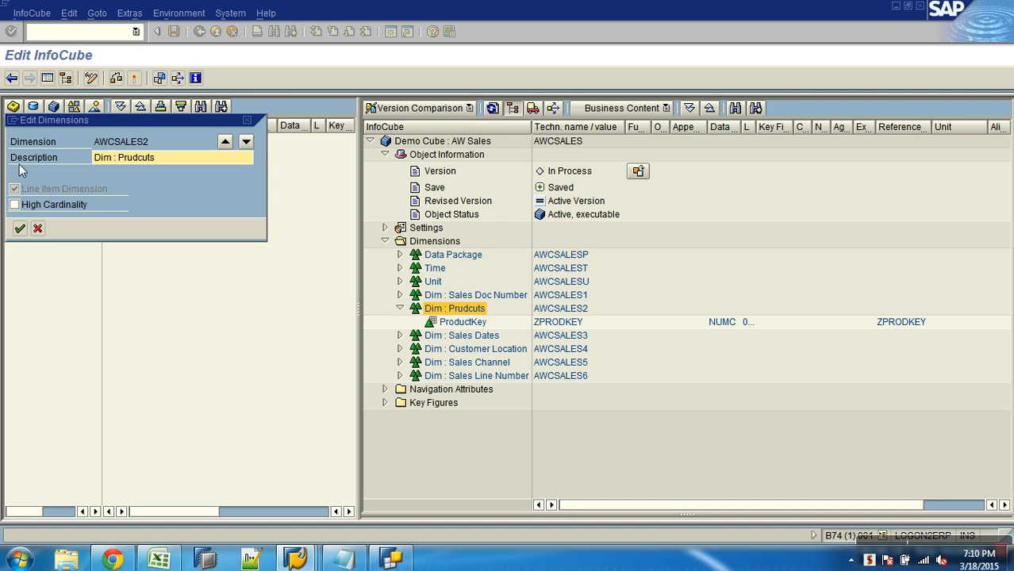
click(38, 228)
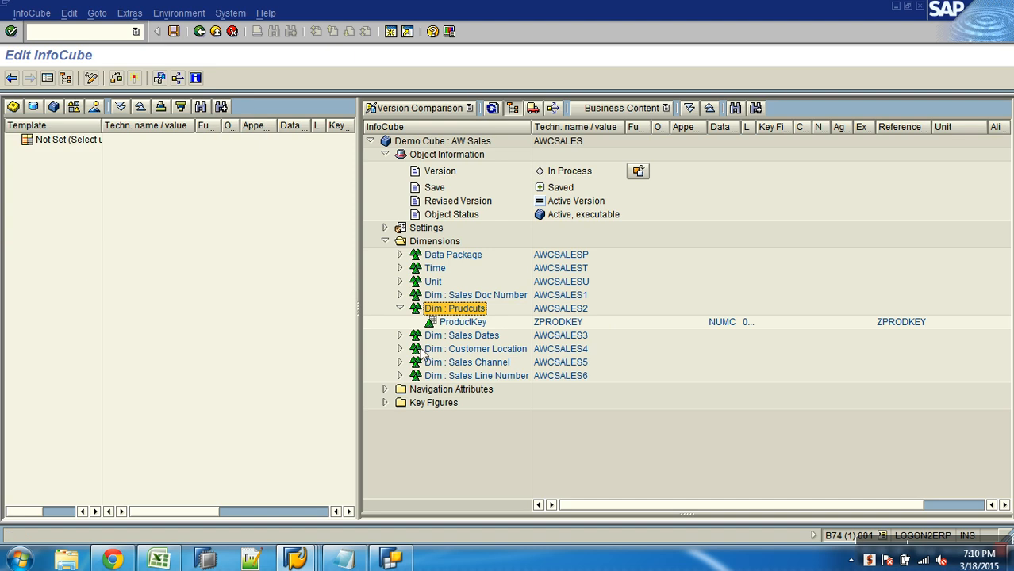
right_click(466, 317)
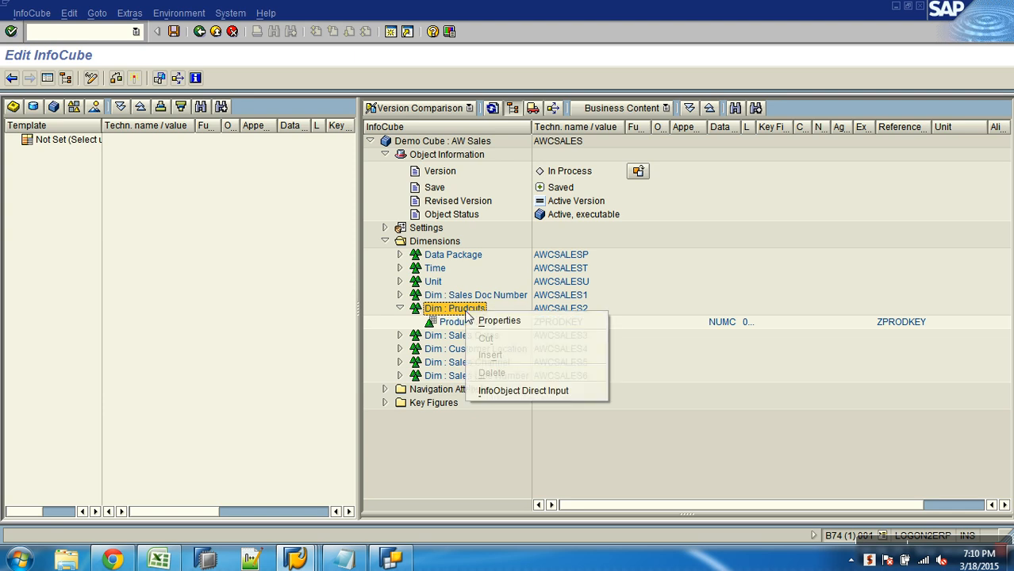
click(216, 35)
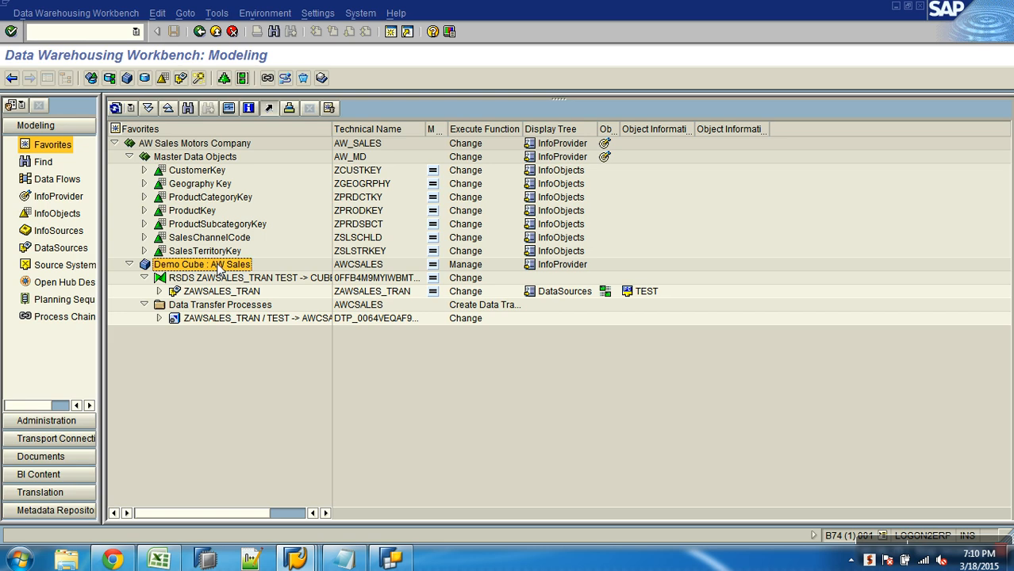
- Delete the data contents of the Demo Cube : AW Sales InfoCube and close the deletion log
right_click(218, 265)
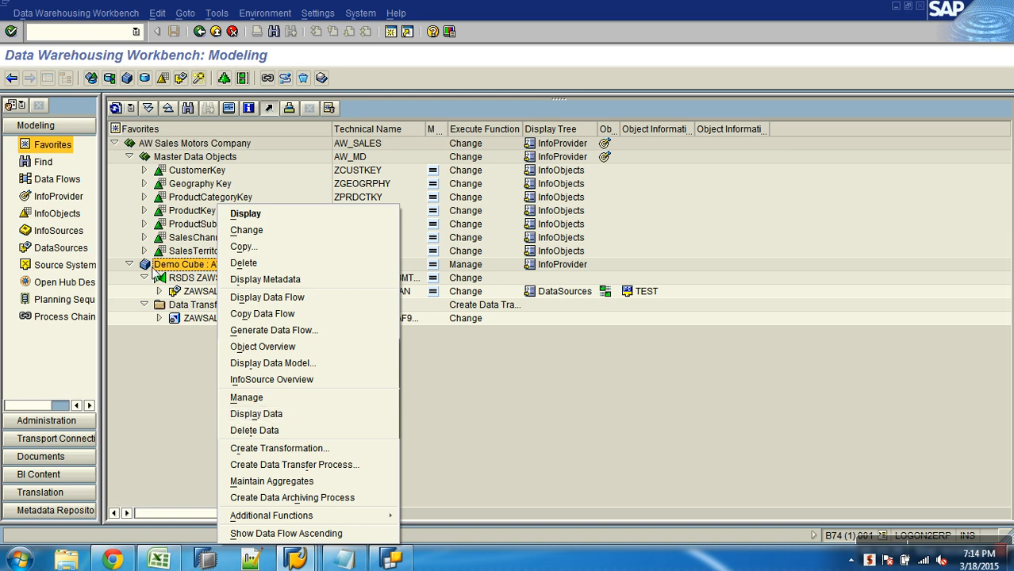
click(175, 263)
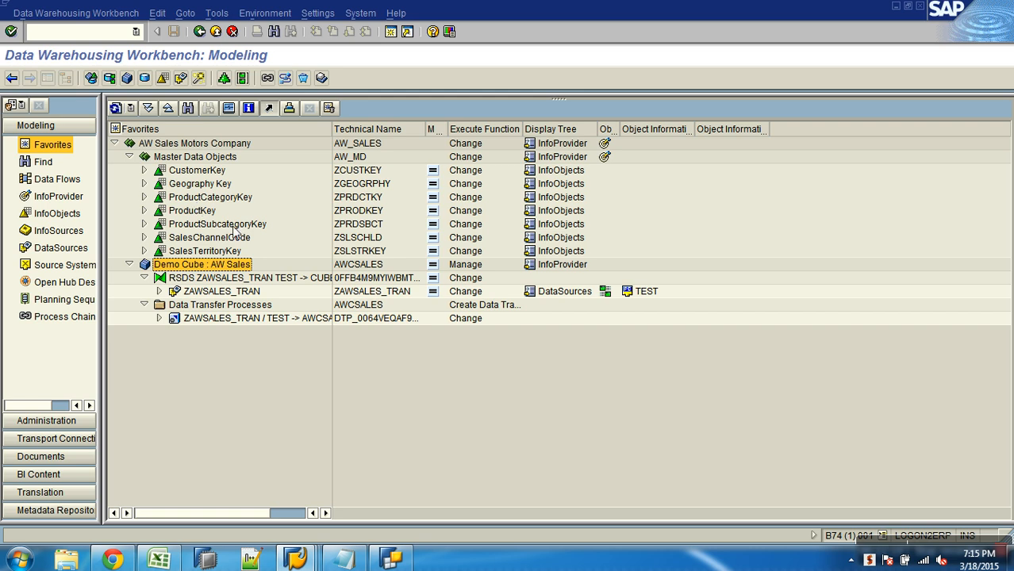
right_click(229, 272)
click(299, 425)
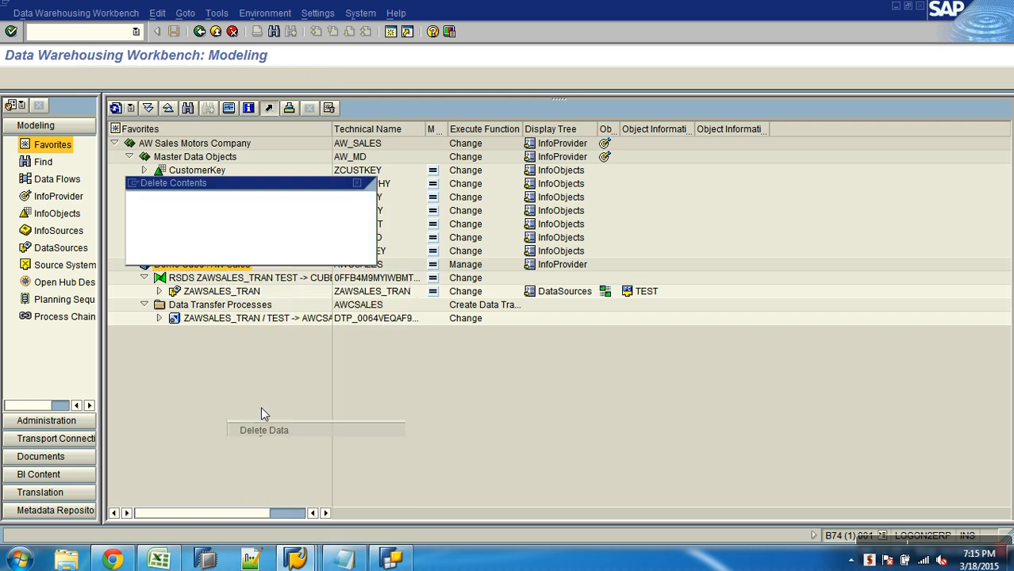
click(191, 253)
click(267, 270)
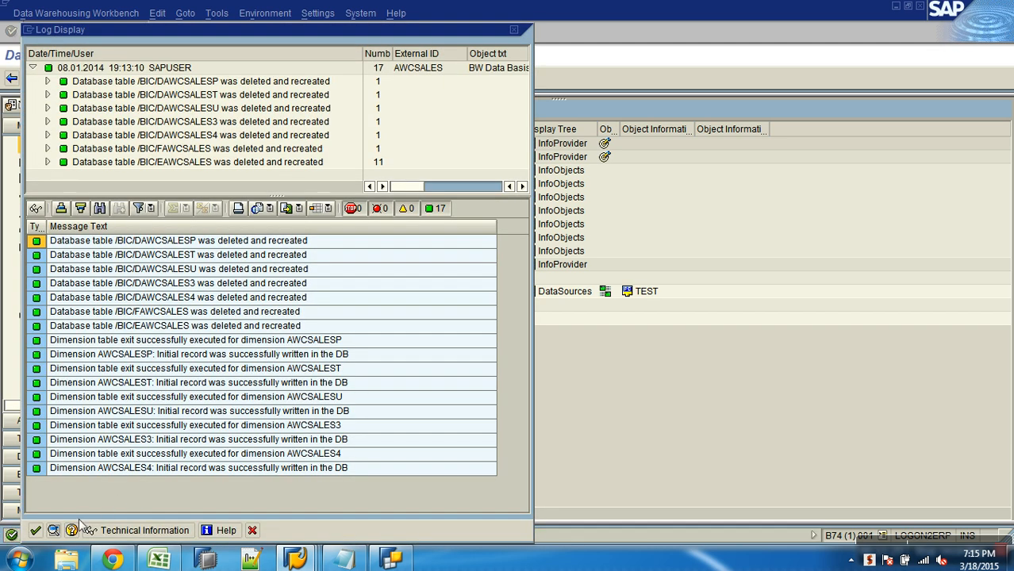
click(52, 531)
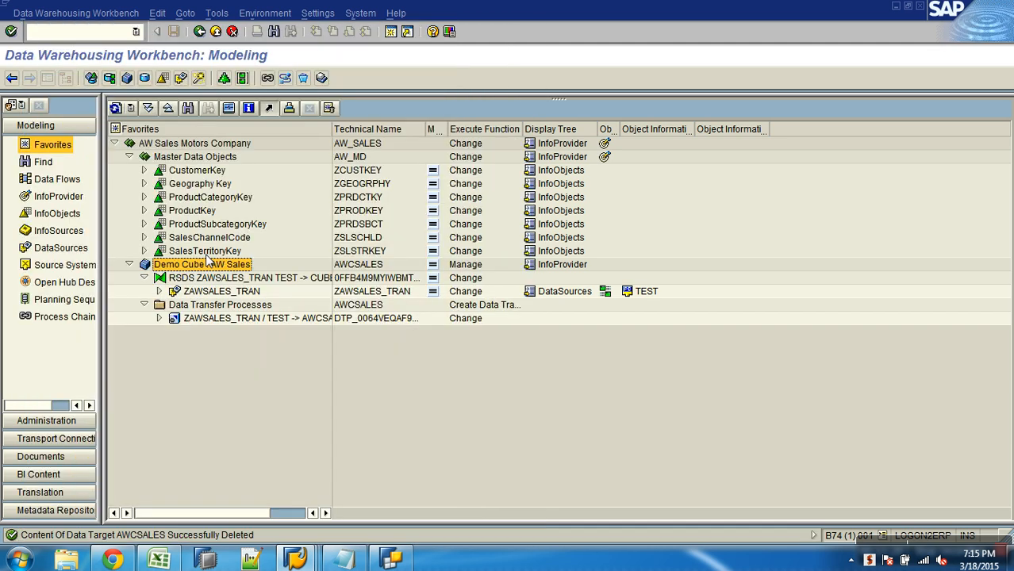
- Open the AW Sales cube for changing and turn off the Line Item Dimension setting of Dim : Prudcuts
right_click(212, 270)
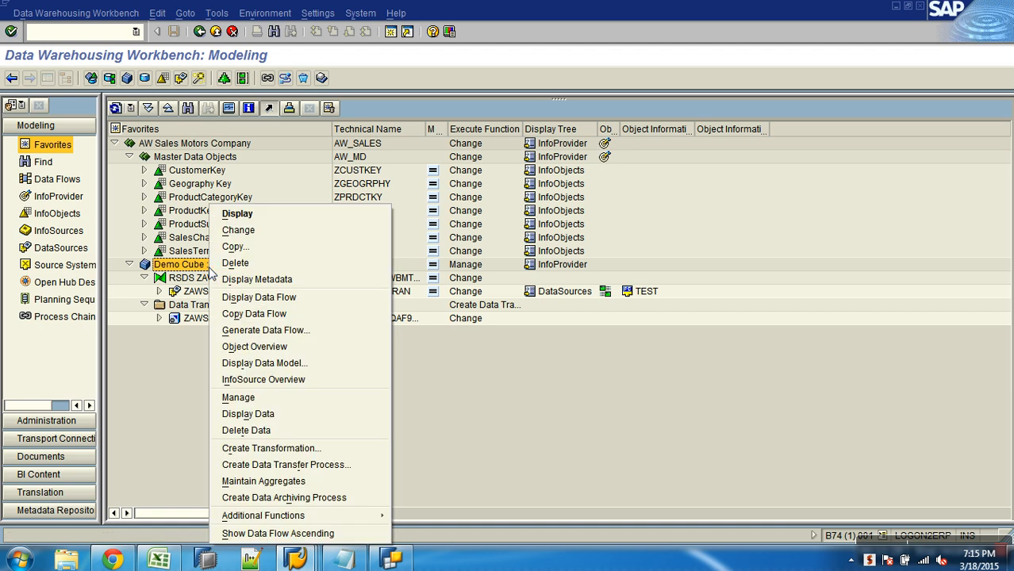
click(235, 230)
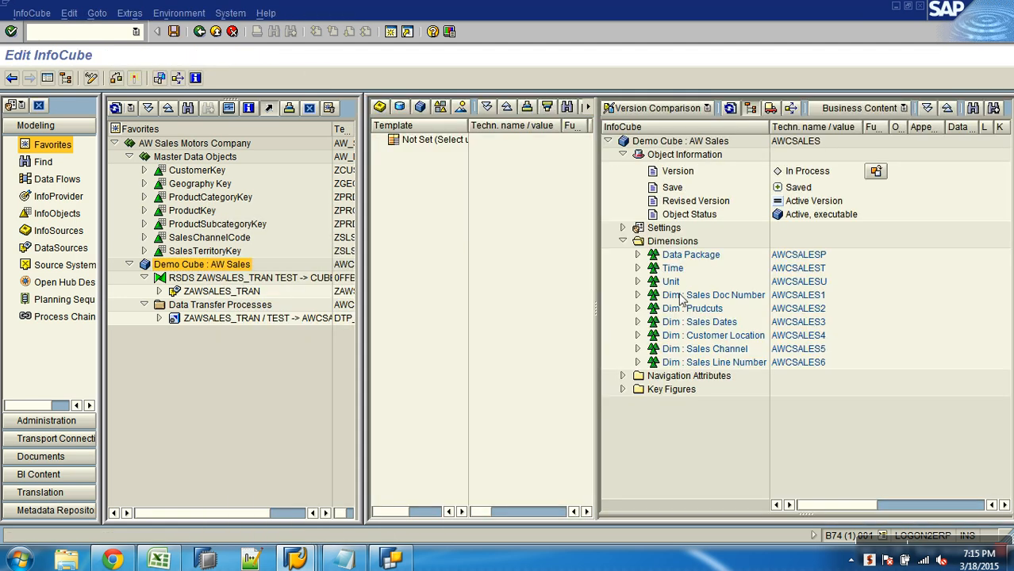
right_click(692, 310)
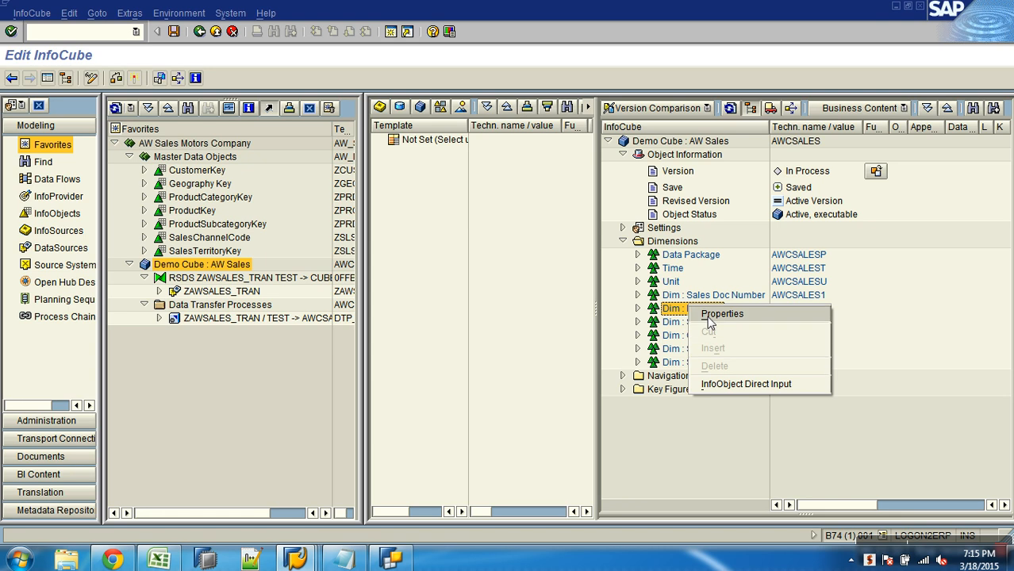
click(710, 314)
click(15, 189)
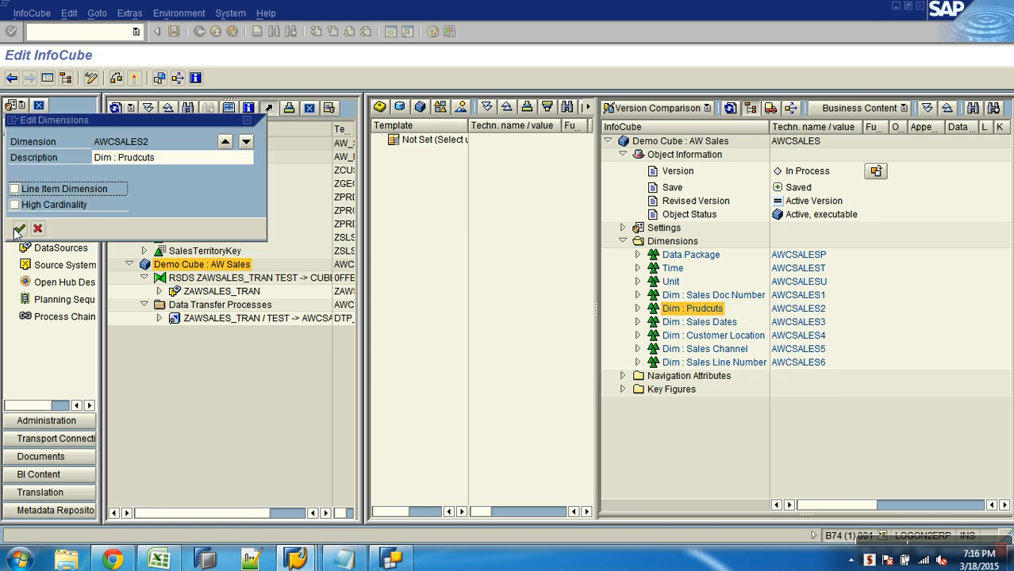
click(20, 229)
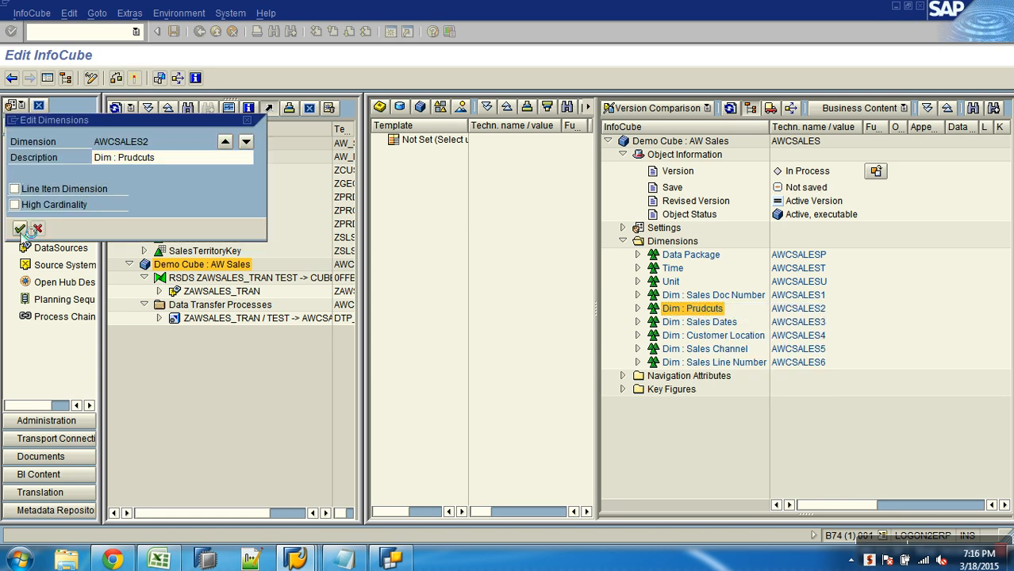
- Add the InfoObject ZMDLNAM to Dim : Prudcuts by InfoObject direct input
click(638, 308)
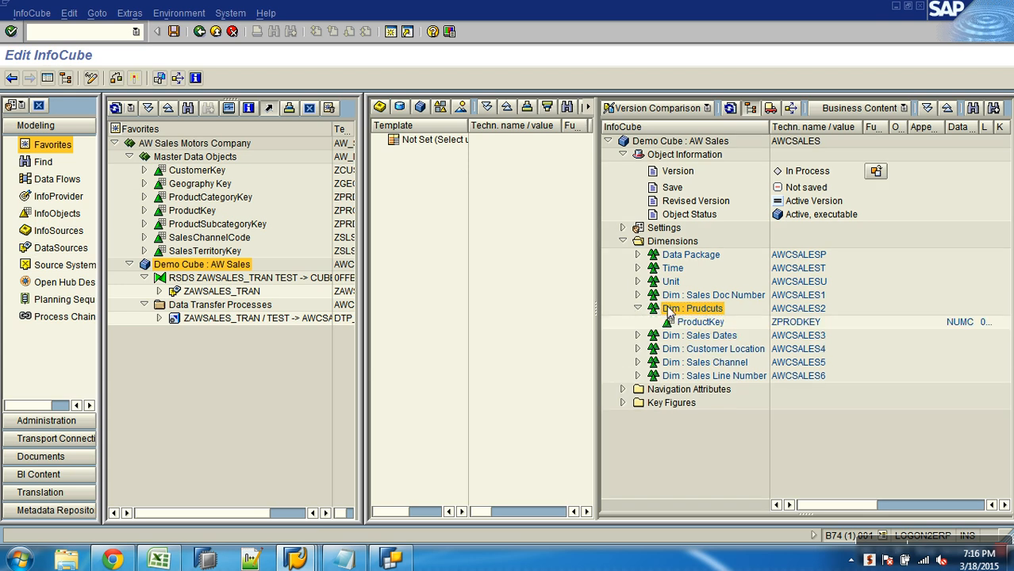
right_click(676, 311)
click(726, 386)
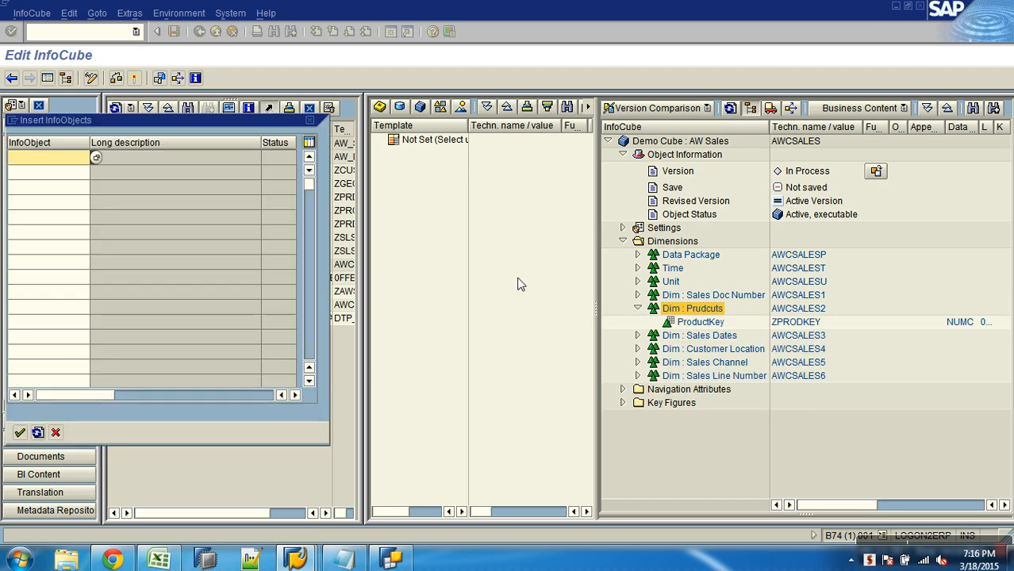
text(ZMDLNAM)
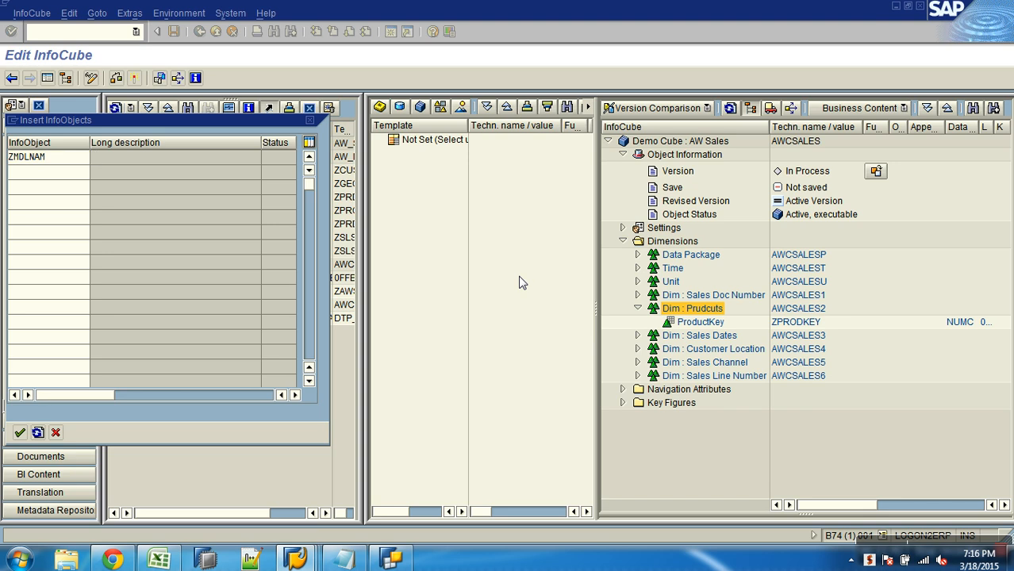
click(20, 433)
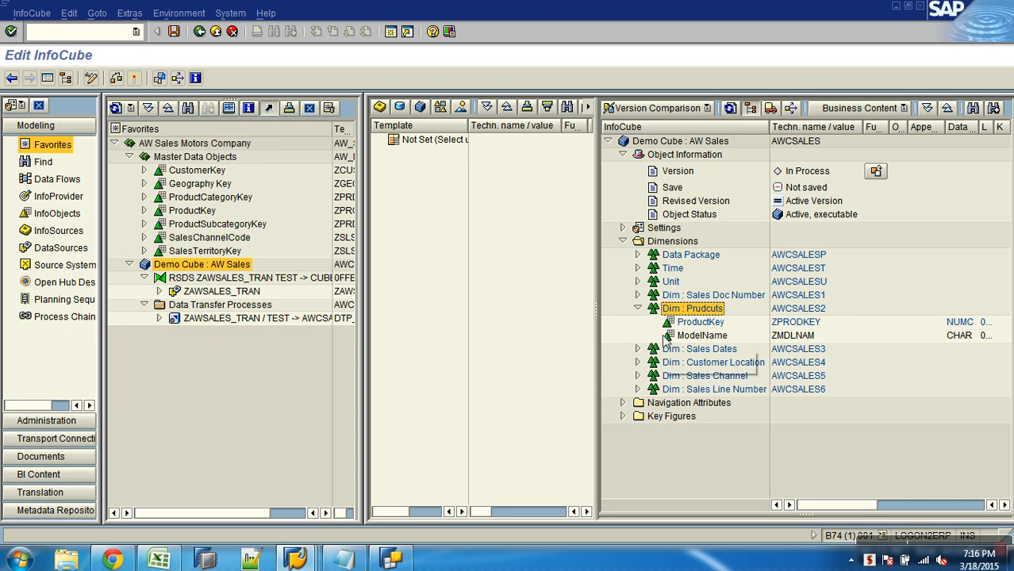
click(687, 338)
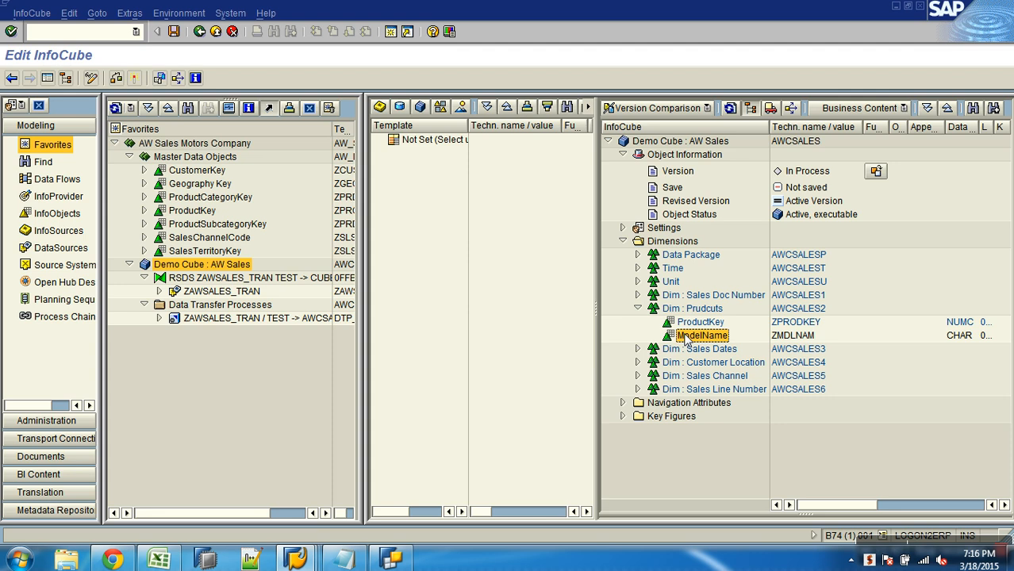
click(693, 312)
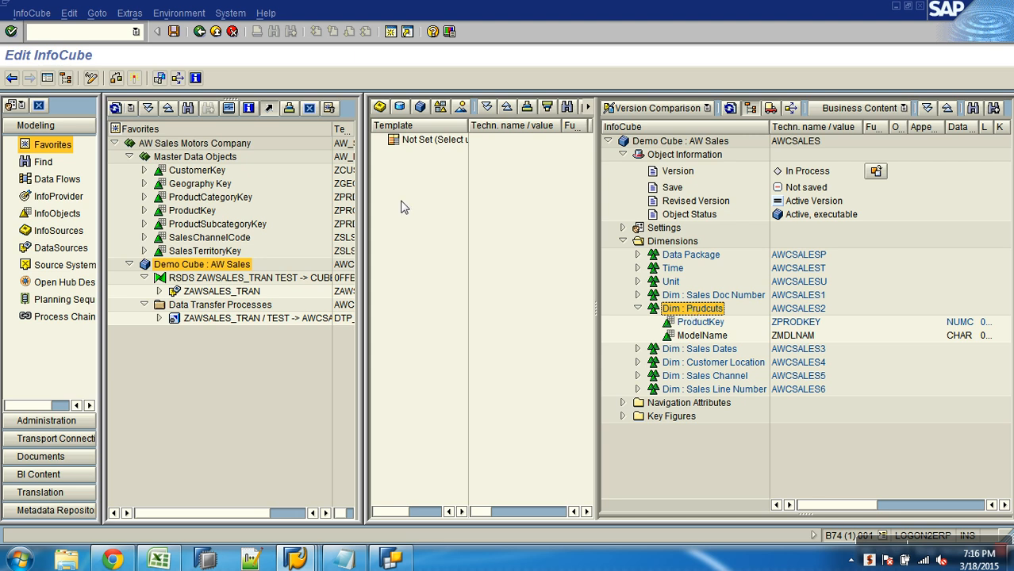
- Activate the AW Sales cube, display its active version, and return to the favorites tree
click(134, 81)
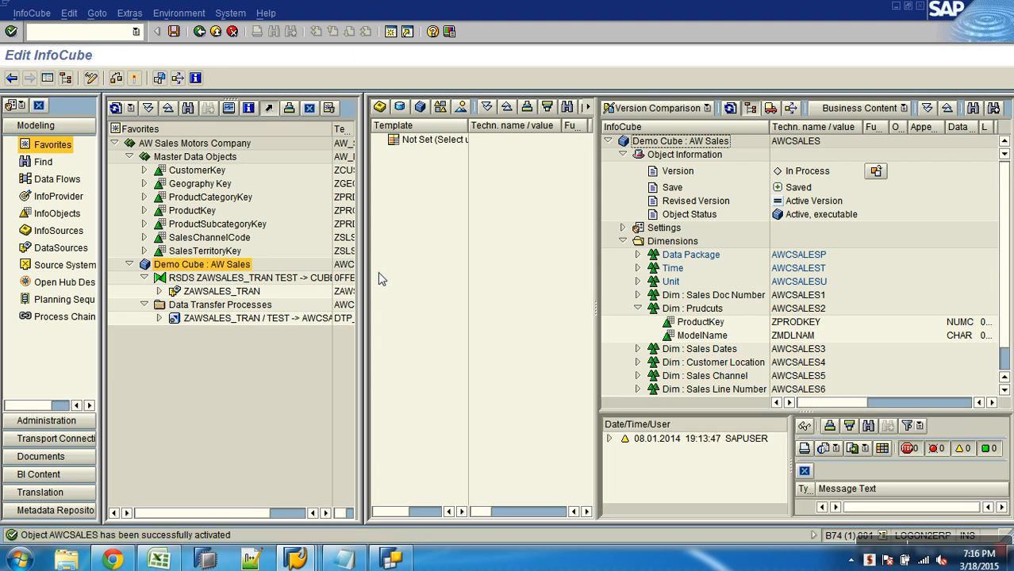
click(879, 171)
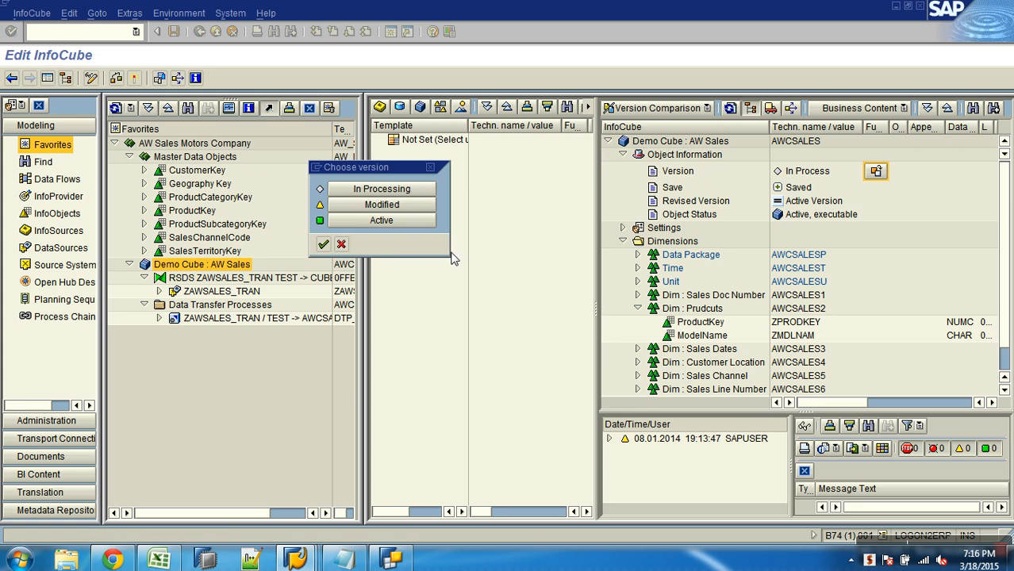
click(403, 221)
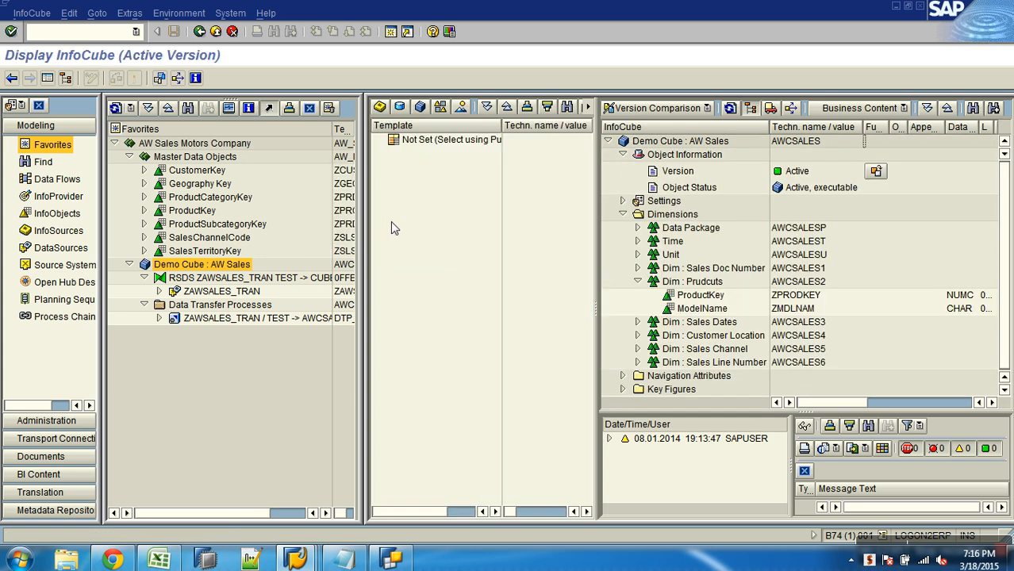
click(215, 32)
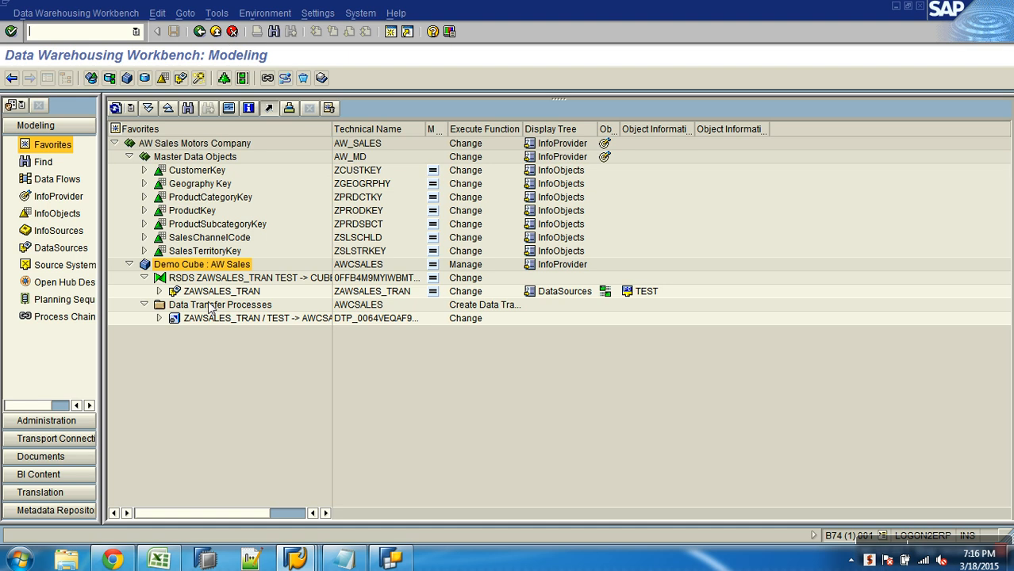
- Reload the Modeling favorites and expand Demo Cube : AW Sales to show its transformation and data transfer process
right_click(221, 281)
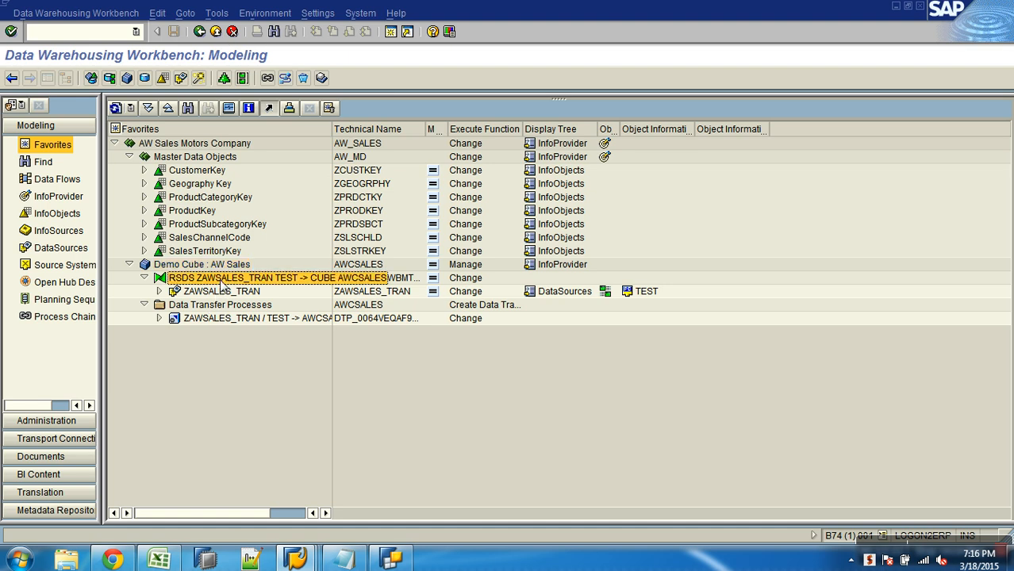
click(189, 372)
click(78, 27)
text(/ose11)
key(Return)
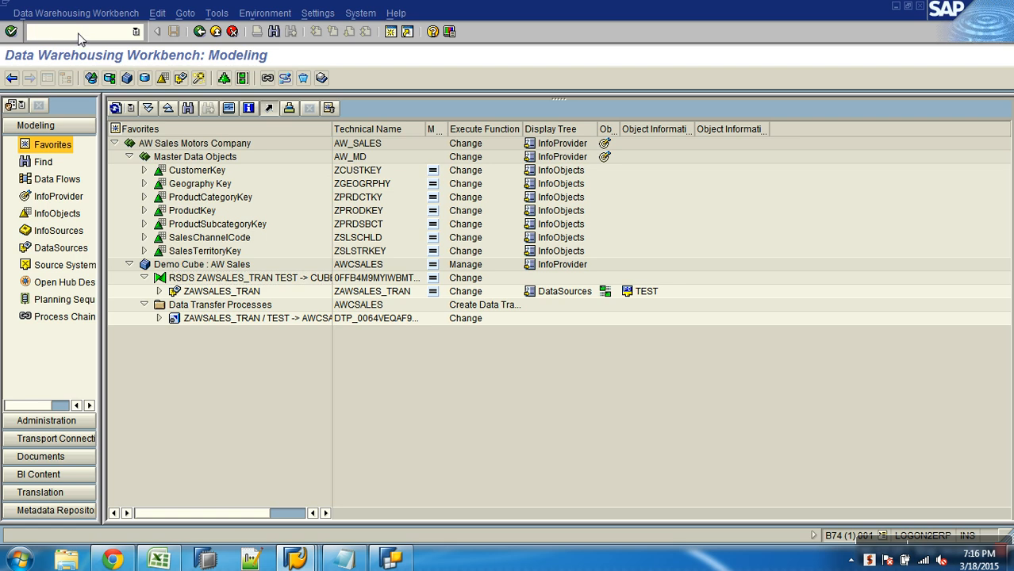
click(114, 144)
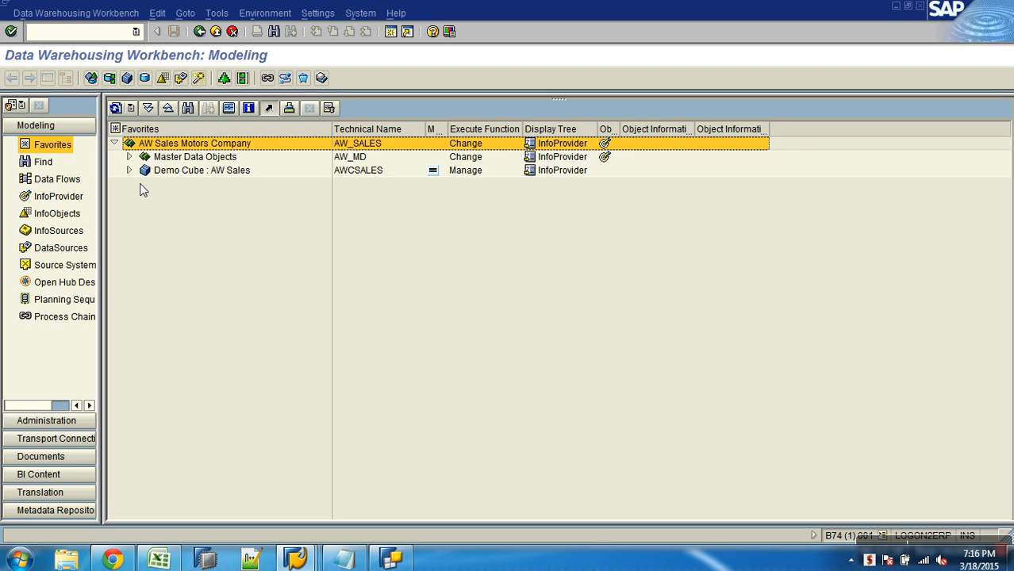
click(129, 170)
click(144, 184)
click(145, 211)
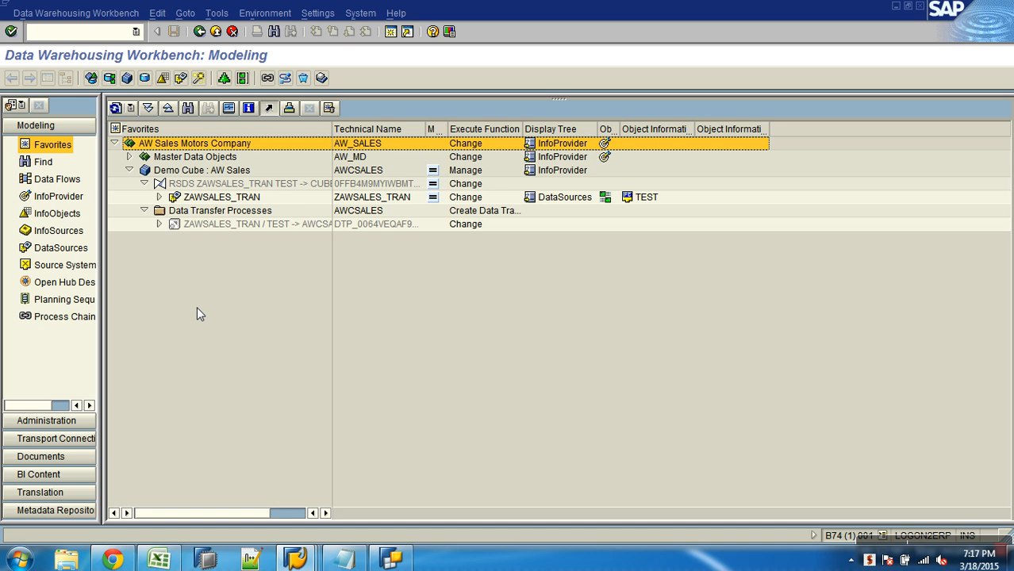
click(205, 173)
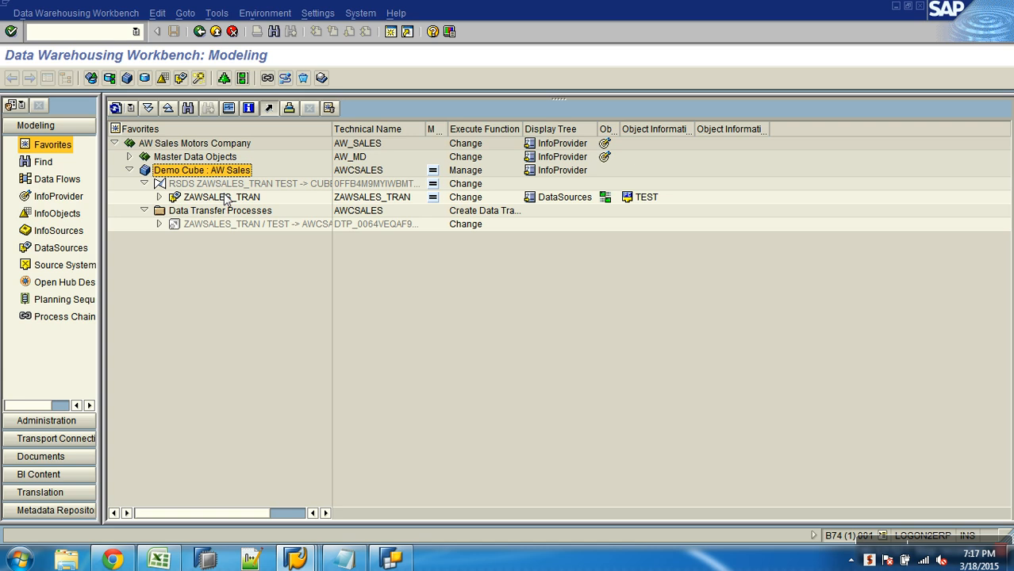
click(226, 184)
click(232, 224)
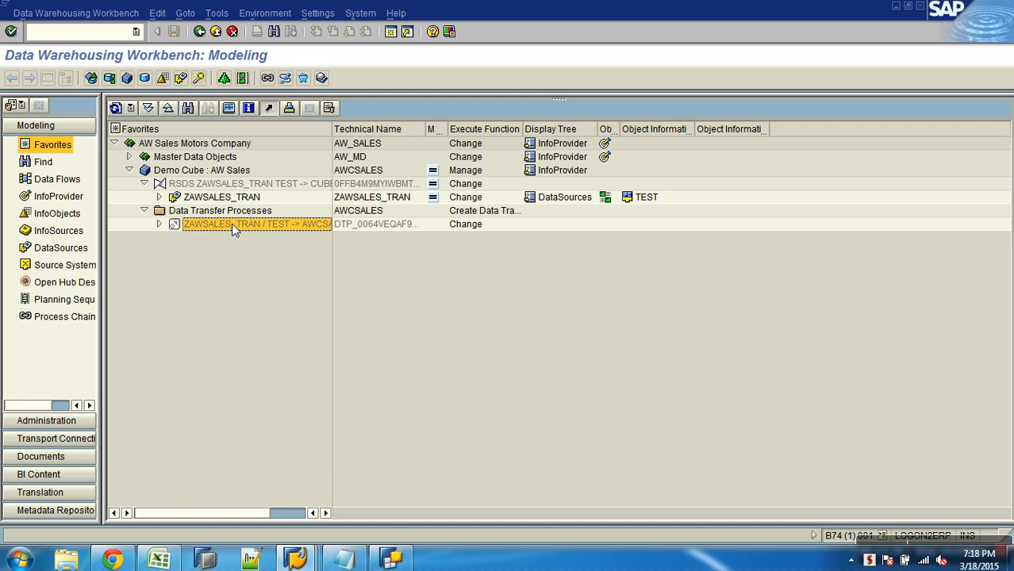
click(247, 187)
click(257, 225)
- Open the transformation RSDS ZAWSALES_TRAN TEST -> CUBE AWCSALES for changing and hide the favorites tree
right_click(213, 187)
click(238, 213)
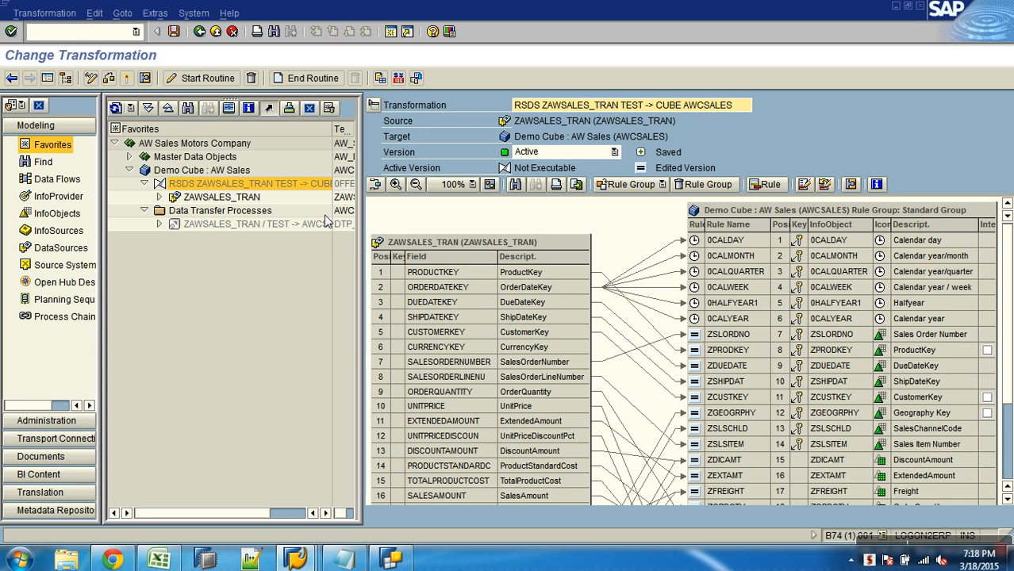
click(215, 32)
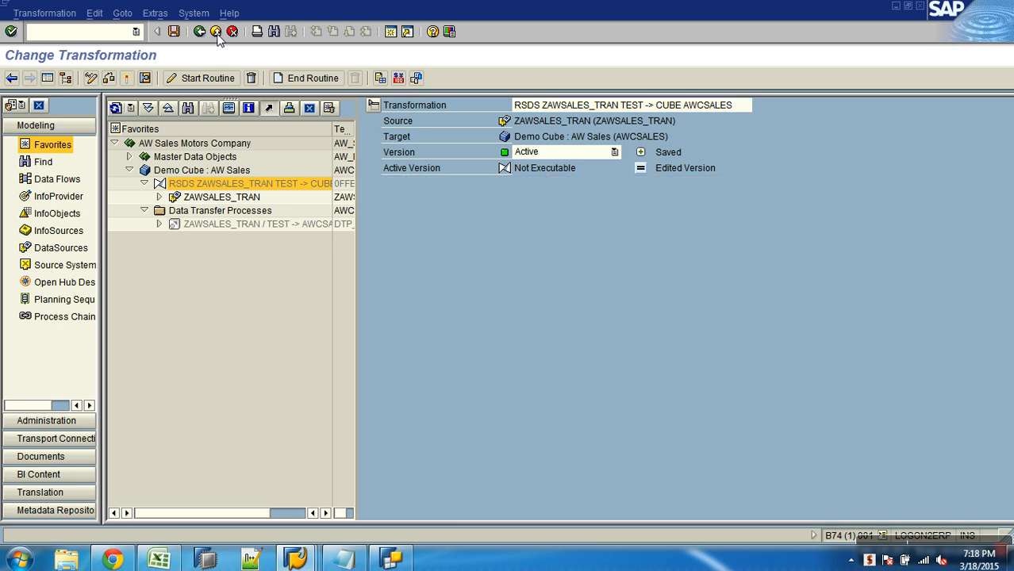
right_click(228, 185)
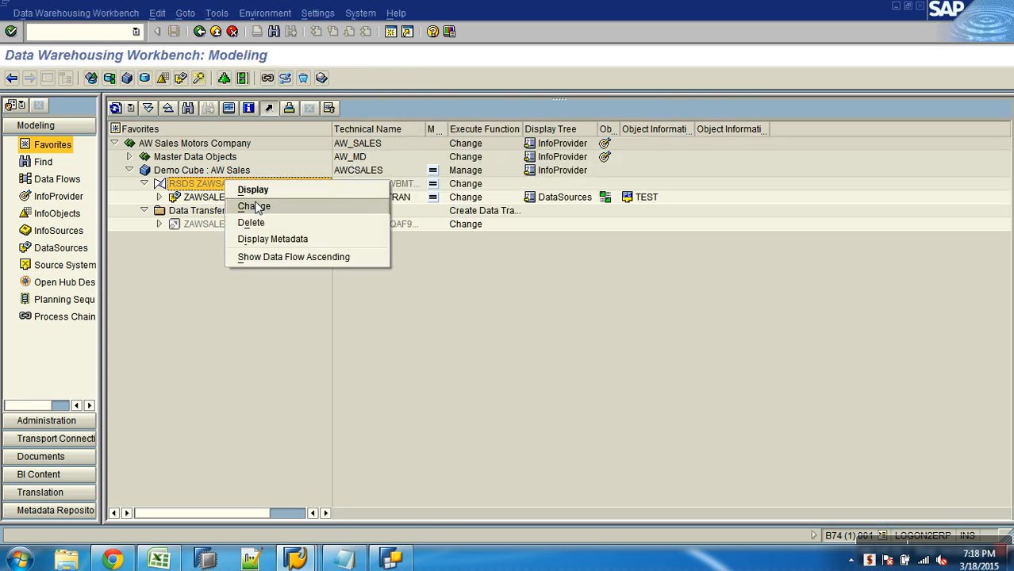
click(254, 207)
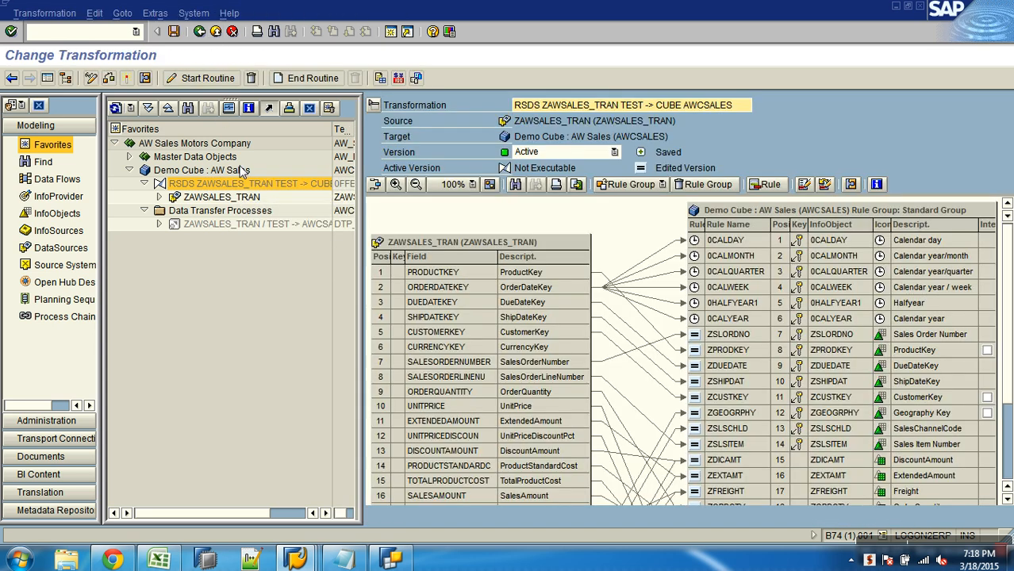
click(47, 78)
- Examine the ModelName target rule and the ZAWSALES_TRAN source fields, including UNIT, CURRENCY and PRODUCTKEY
drag(938, 244, 938, 348)
click(390, 492)
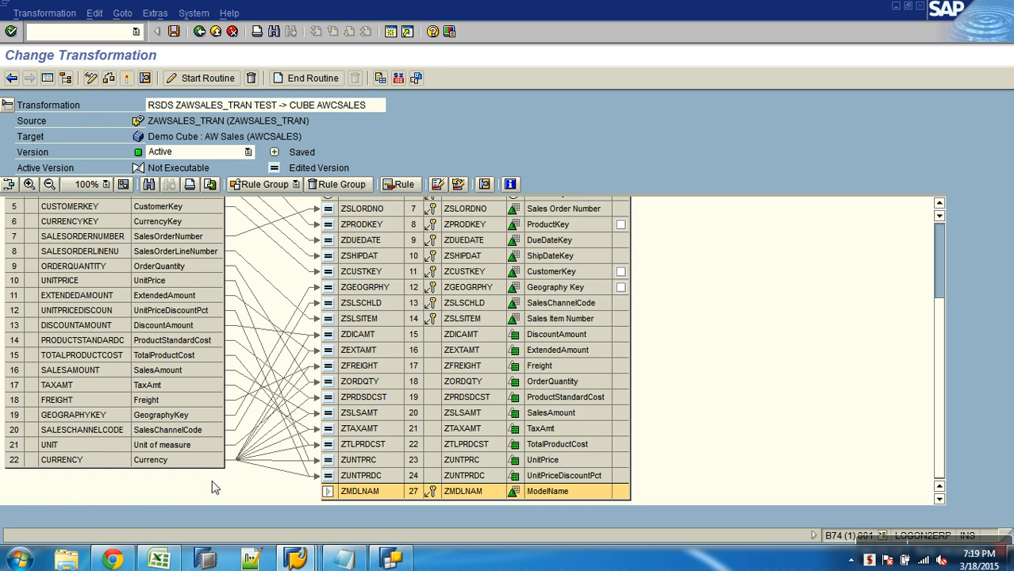
click(105, 446)
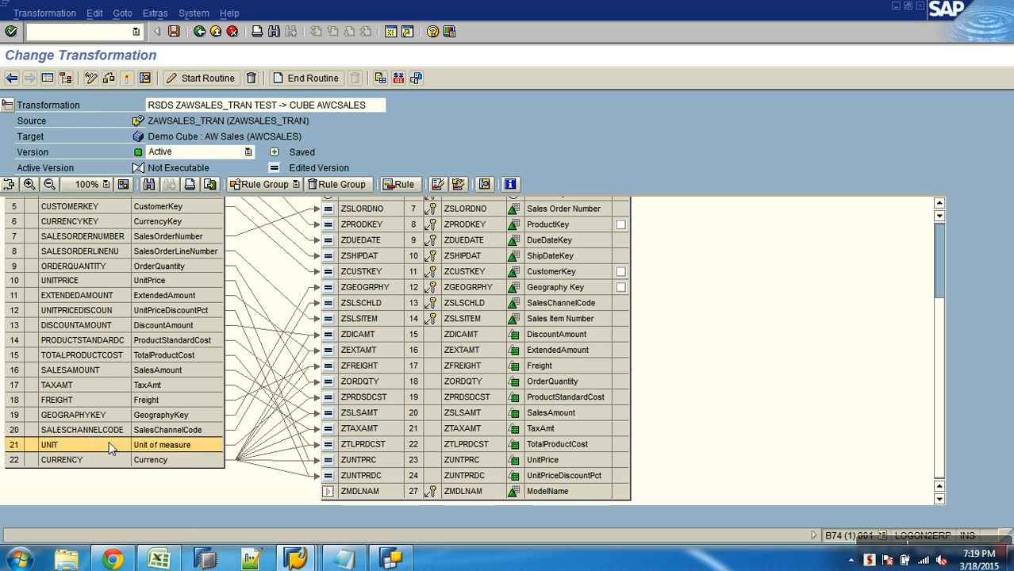
click(108, 460)
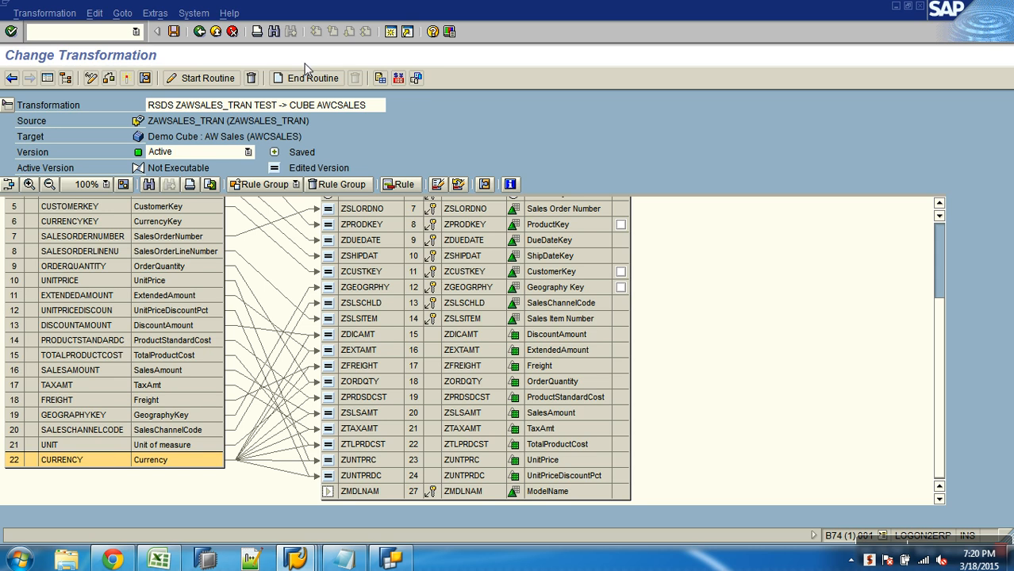
scroll(943, 249, up, 5)
click(79, 274)
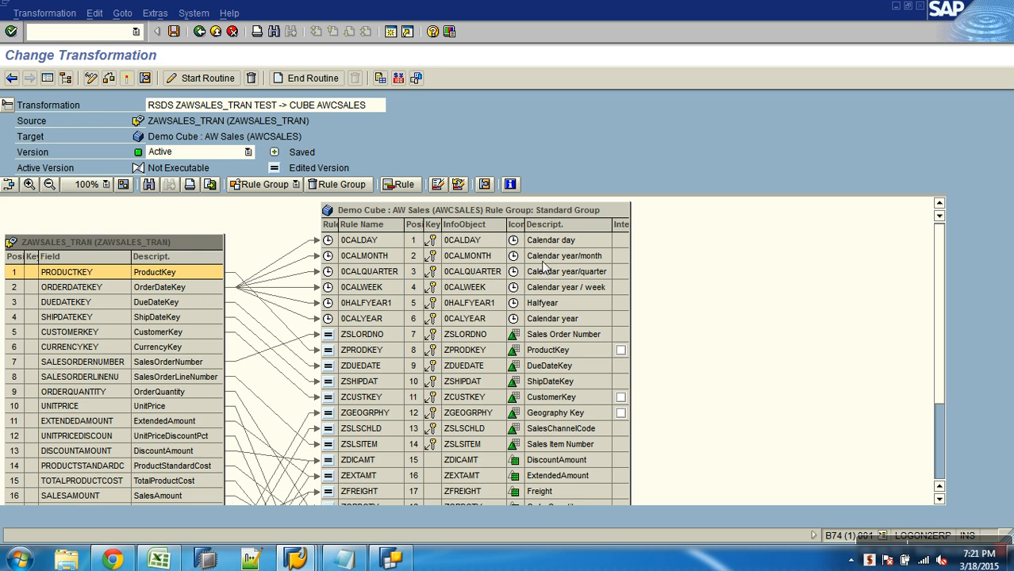
- Open the rule details of the target ZMDLNAM and add PRODUCTKEY as the rule's source field
click(936, 451)
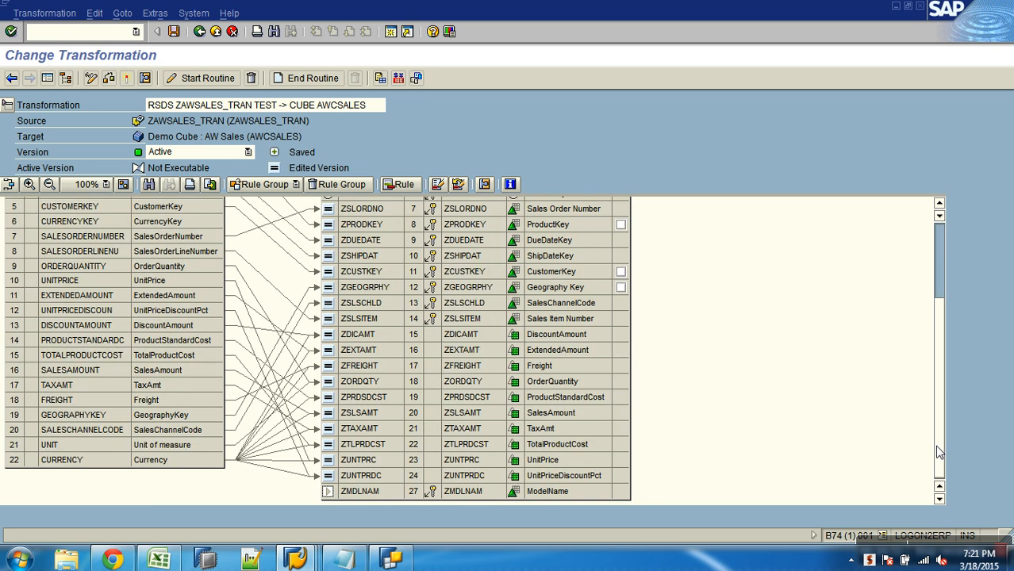
right_click(328, 492)
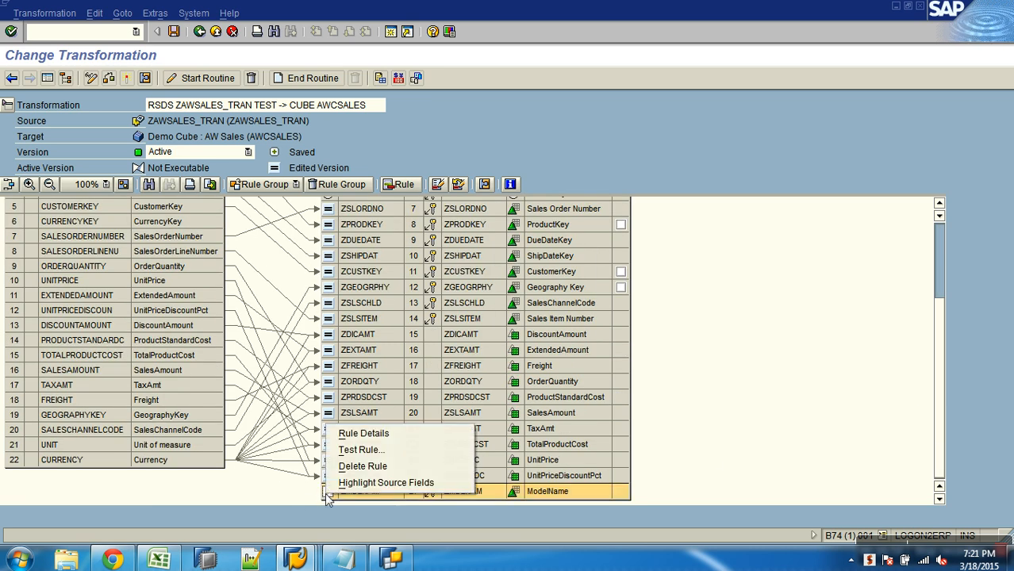
click(349, 434)
drag(312, 169, 333, 74)
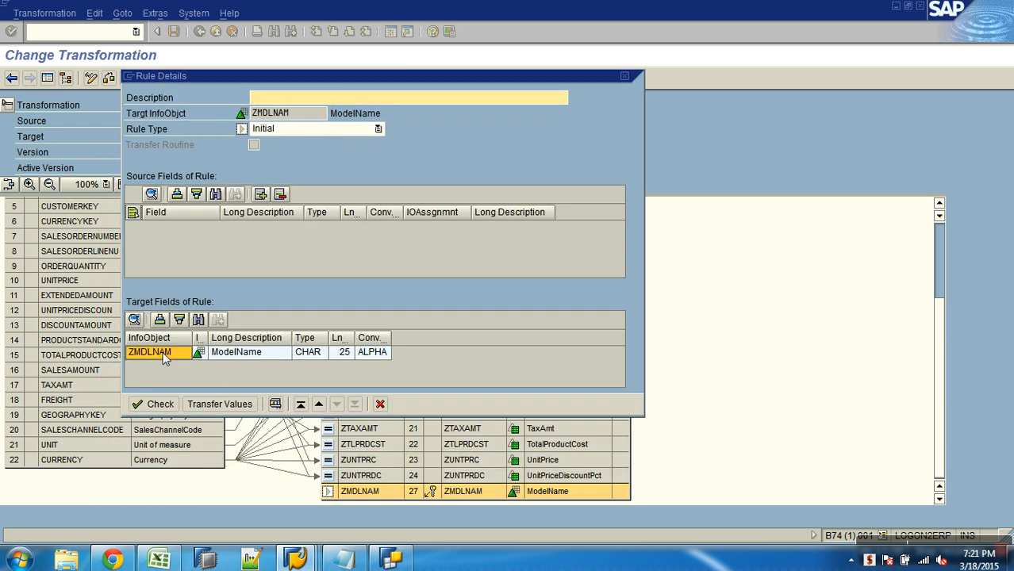
click(260, 195)
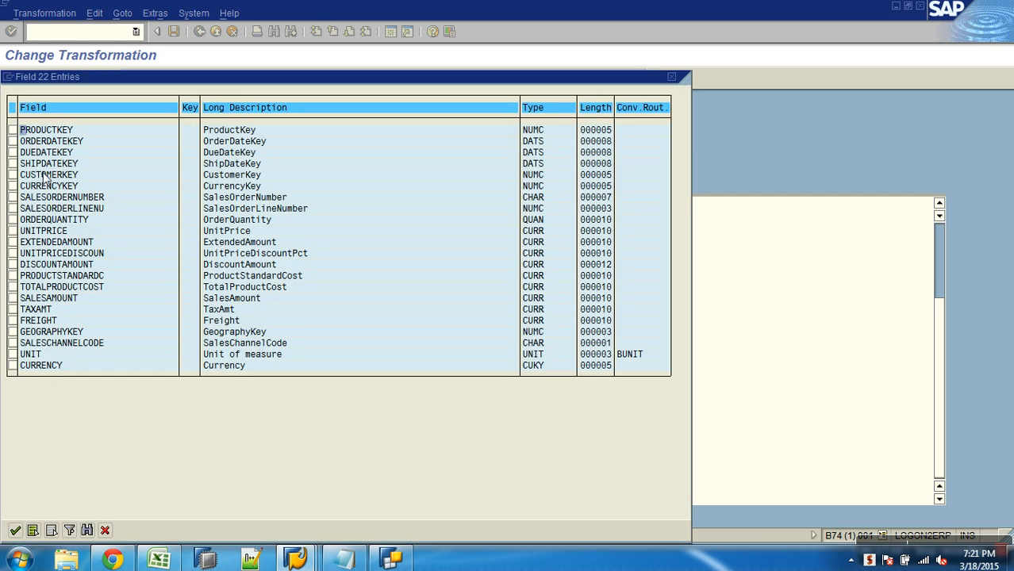
click(12, 130)
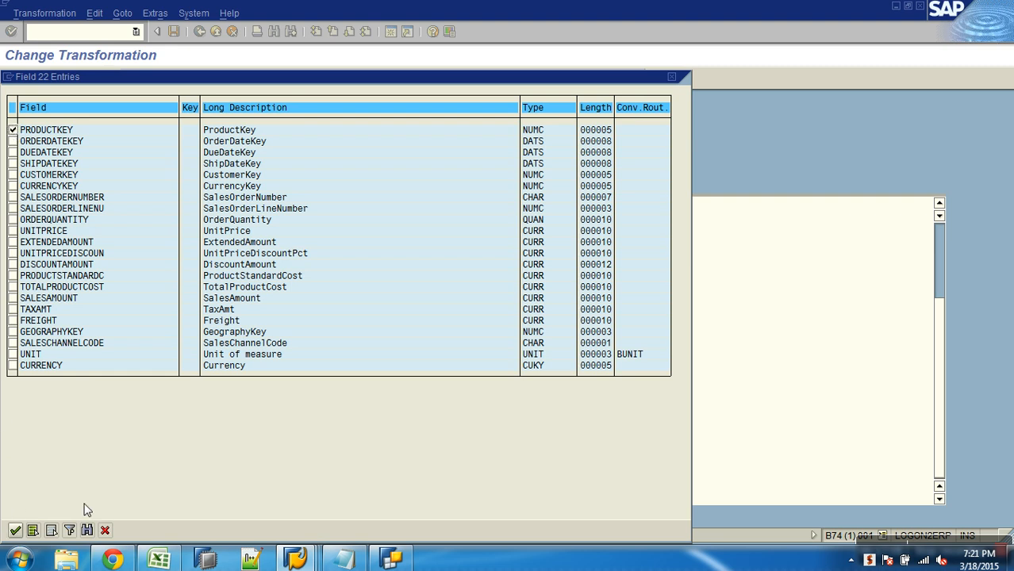
click(15, 530)
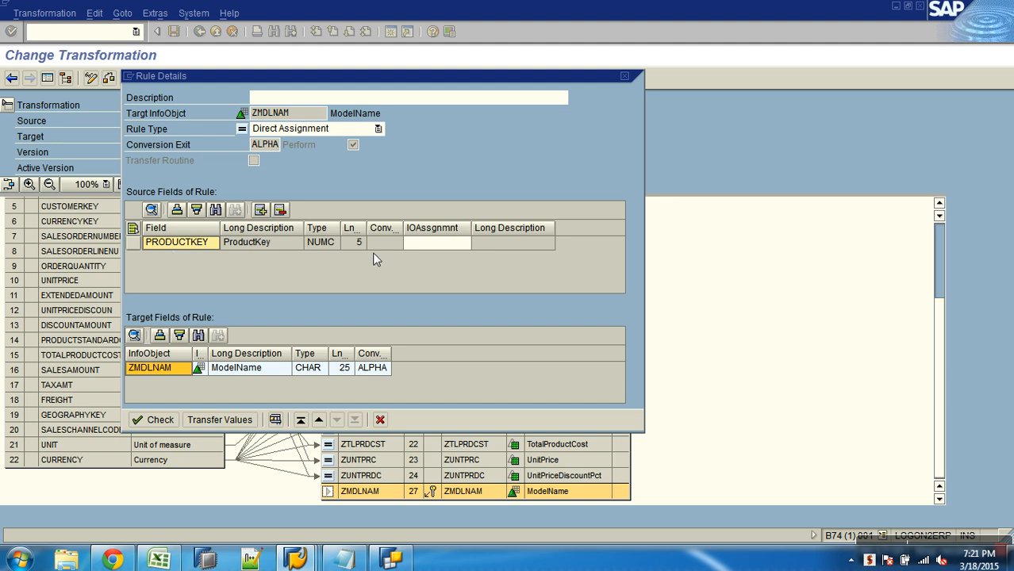
- Assign the InfoObject ZPRODKEY to the PRODUCTKEY source field in the ZMDLNAM rule
click(429, 244)
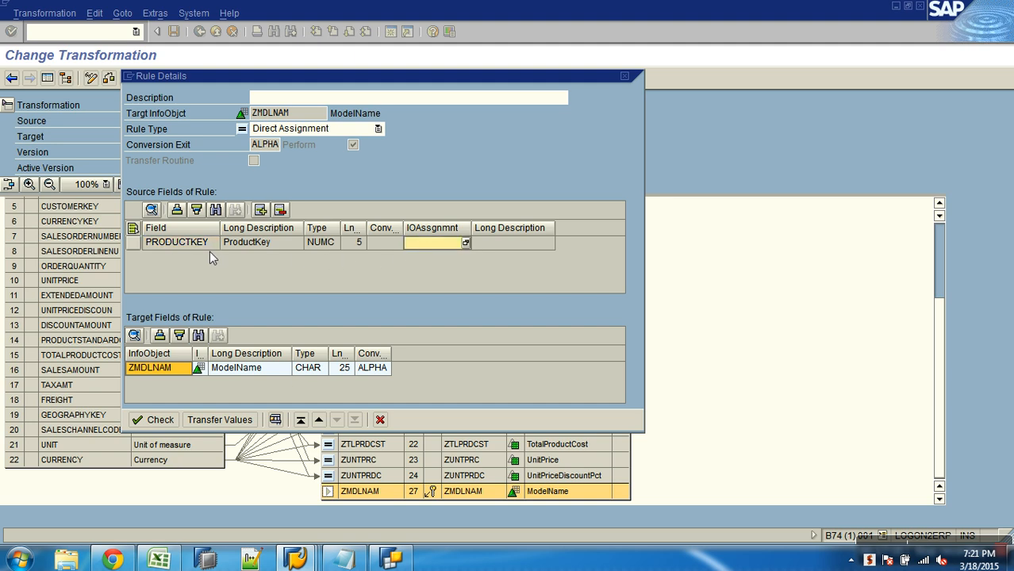
click(437, 247)
text(ZPRODKEY)
key(Return)
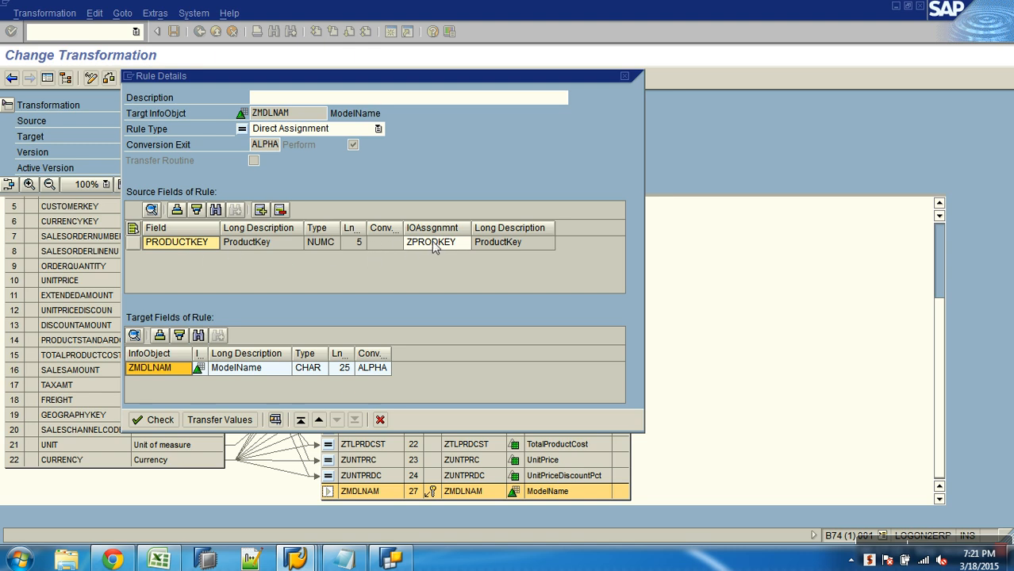
- Set the ZMDLNAM rule type to Read Master Data from the attributes of ZPRODKEY, check the rule and transfer its values
click(376, 130)
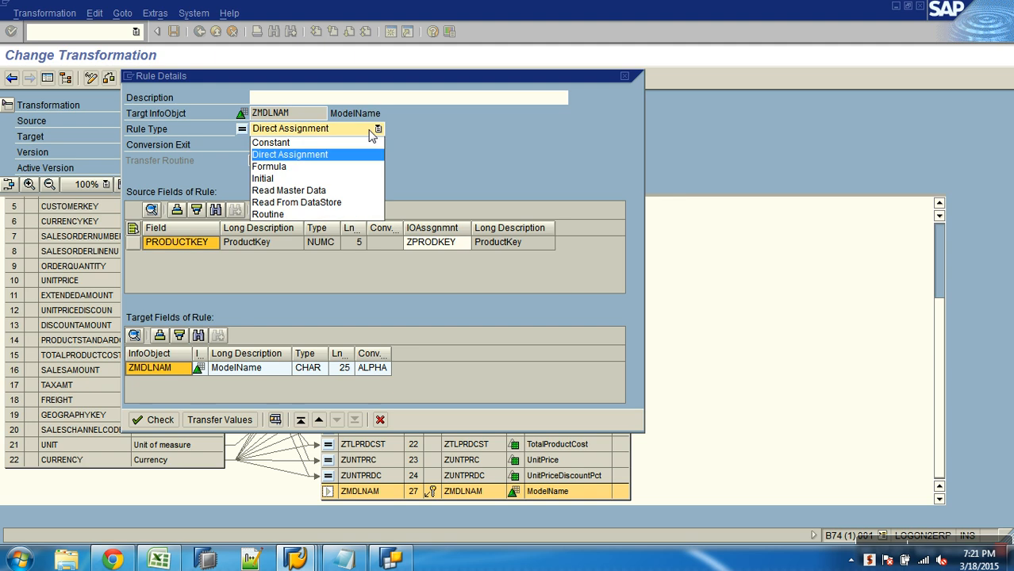
click(328, 197)
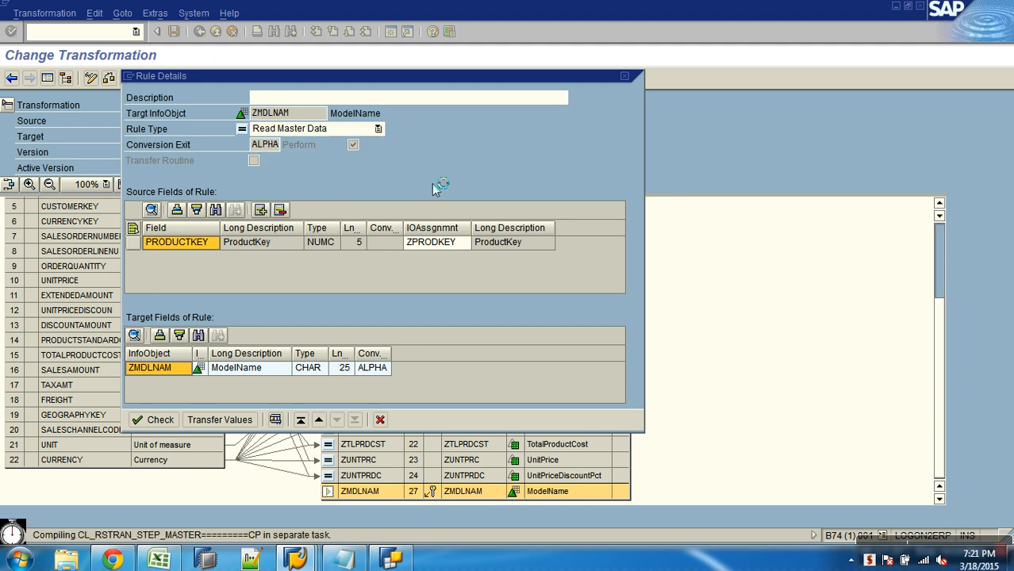
double_click(570, 135)
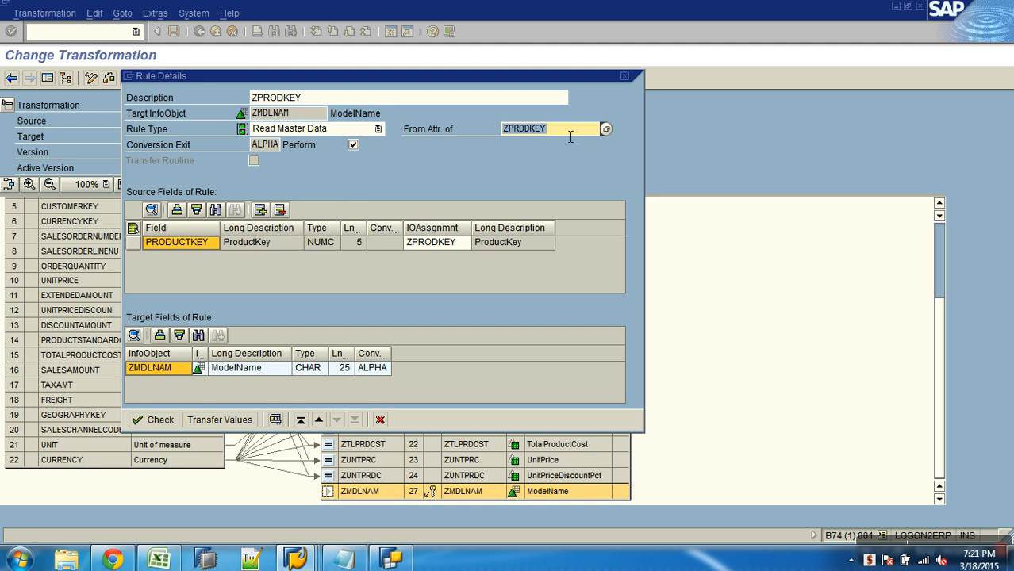
click(157, 370)
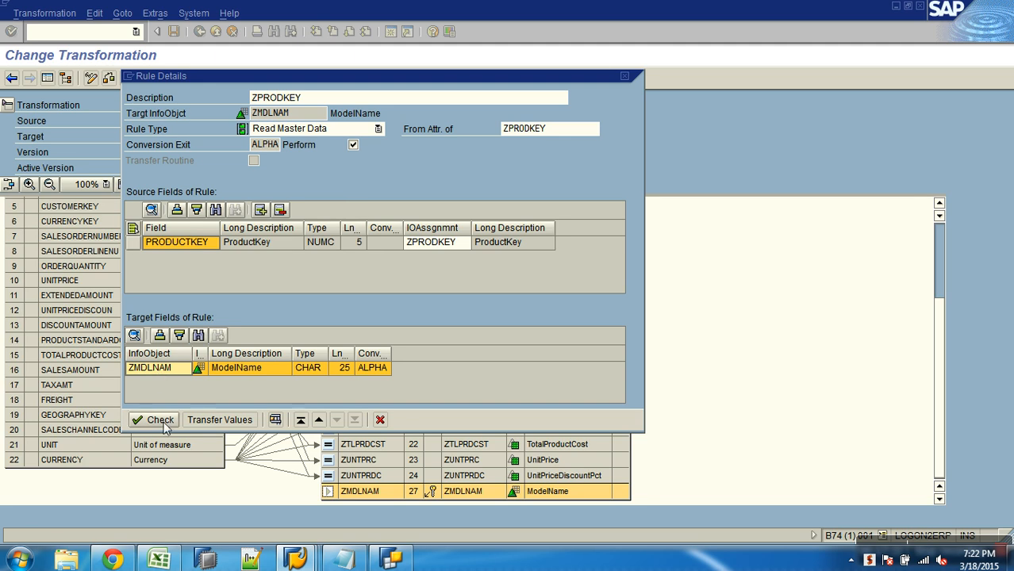
click(220, 420)
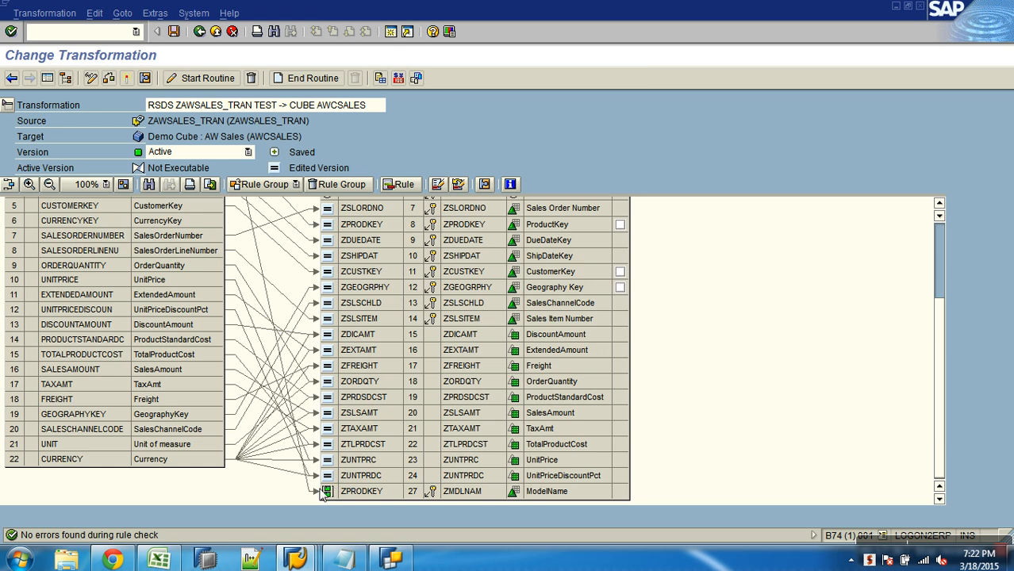
- Activate the transformation and the data transfer process ZAWSALES_TRAN / TEST -> AWCSALES, and return to the favorites tree
click(126, 78)
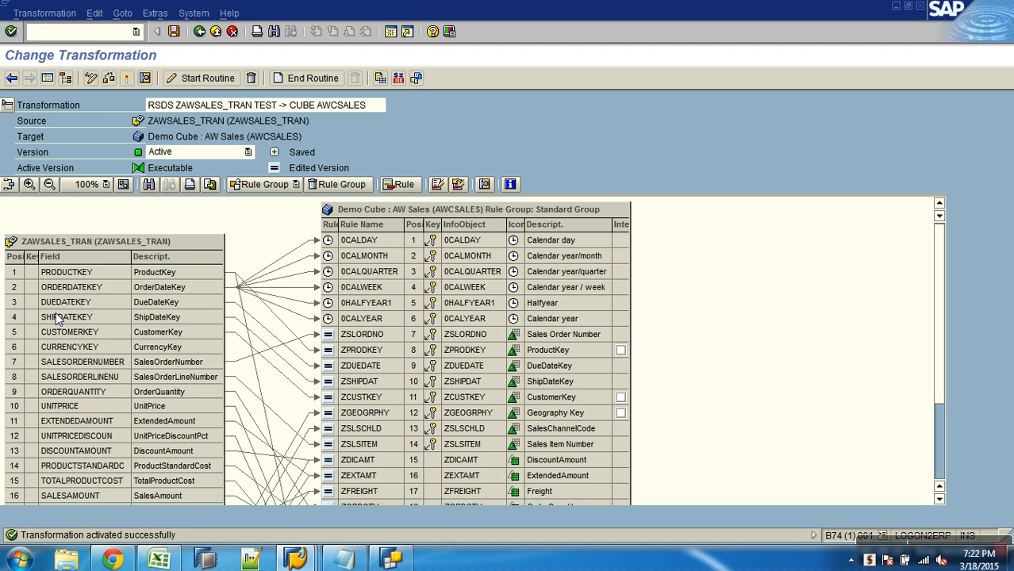
click(215, 32)
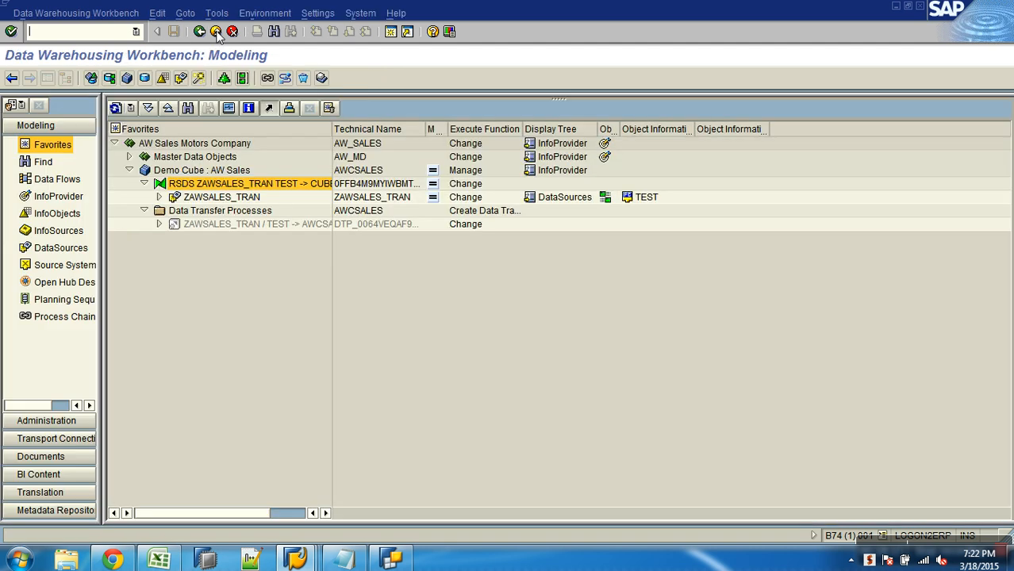
right_click(237, 226)
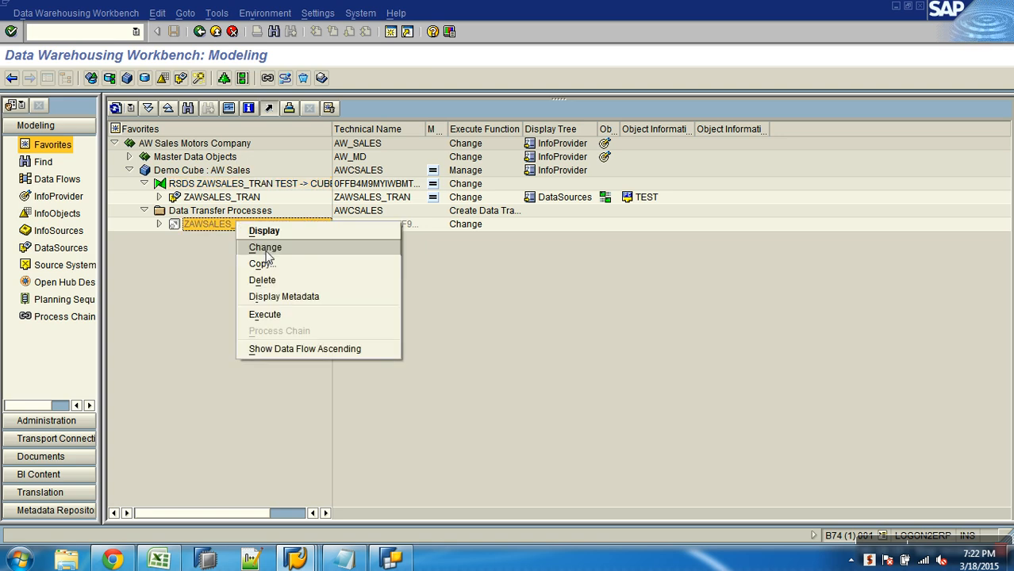
click(266, 246)
click(173, 78)
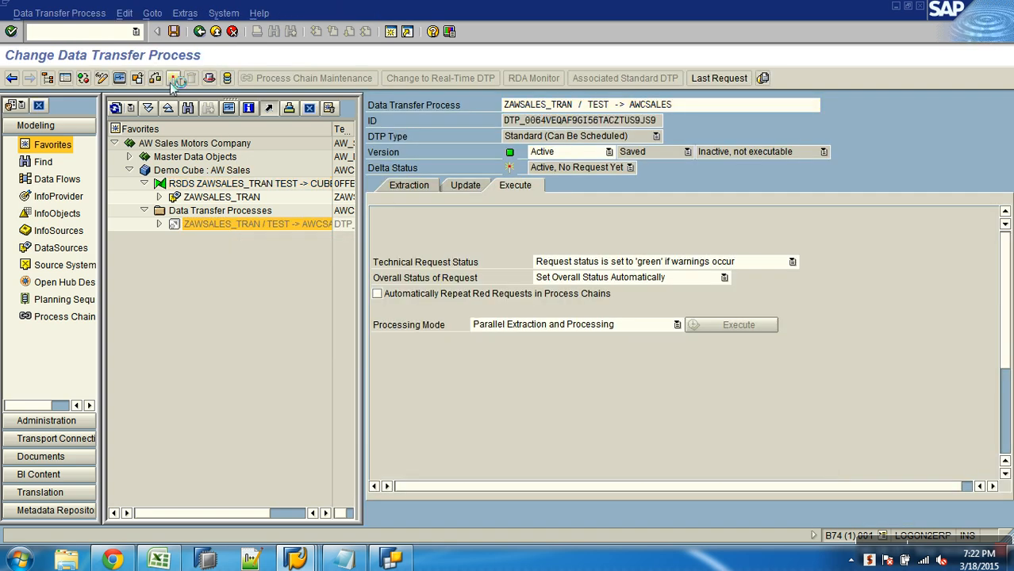
click(216, 32)
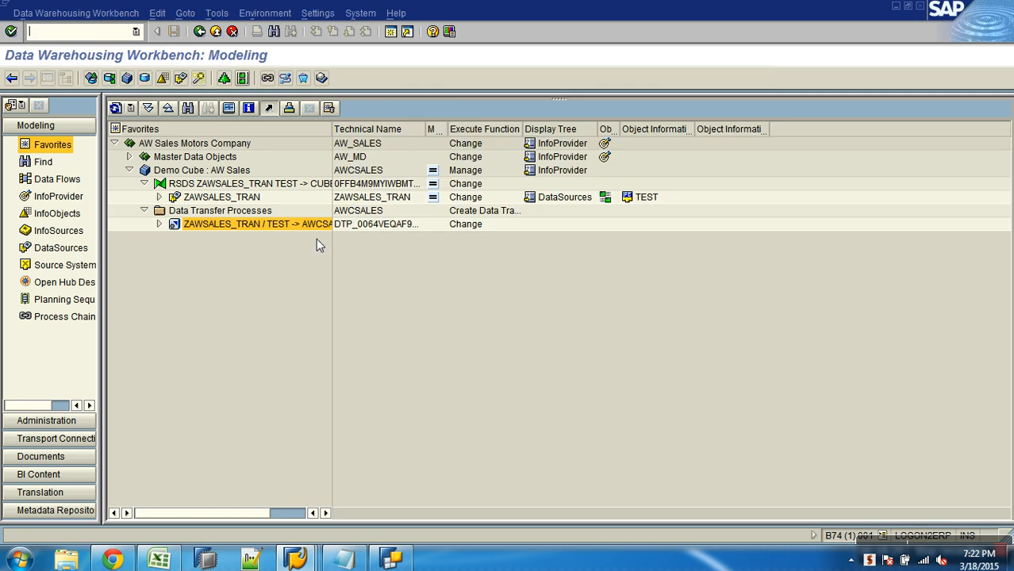
- Open the data transfer process ZAWSALES_TRAN / TEST -> AWCSALES and execute it in Parallel Extraction and Processing mode
click(227, 211)
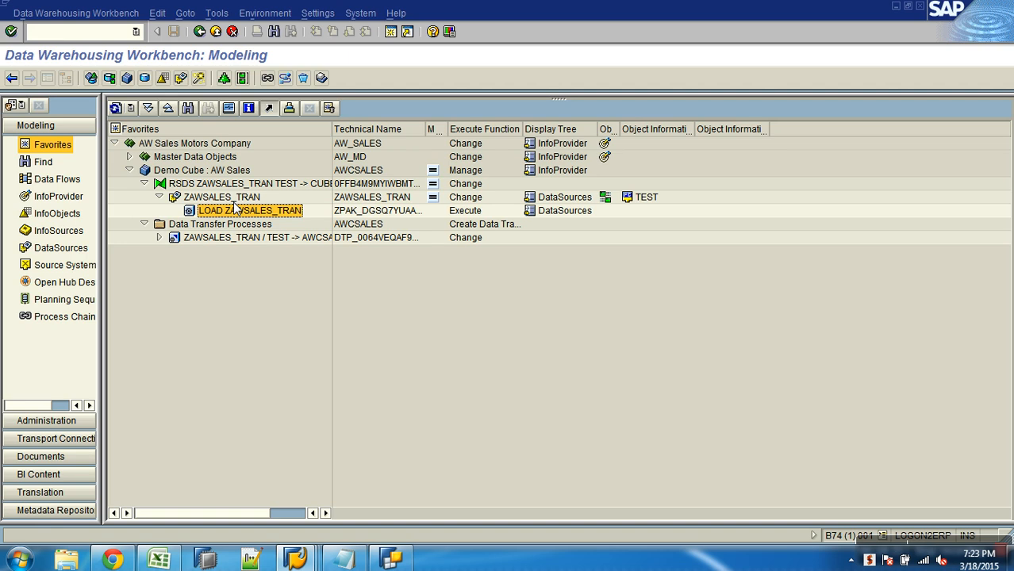
double_click(258, 237)
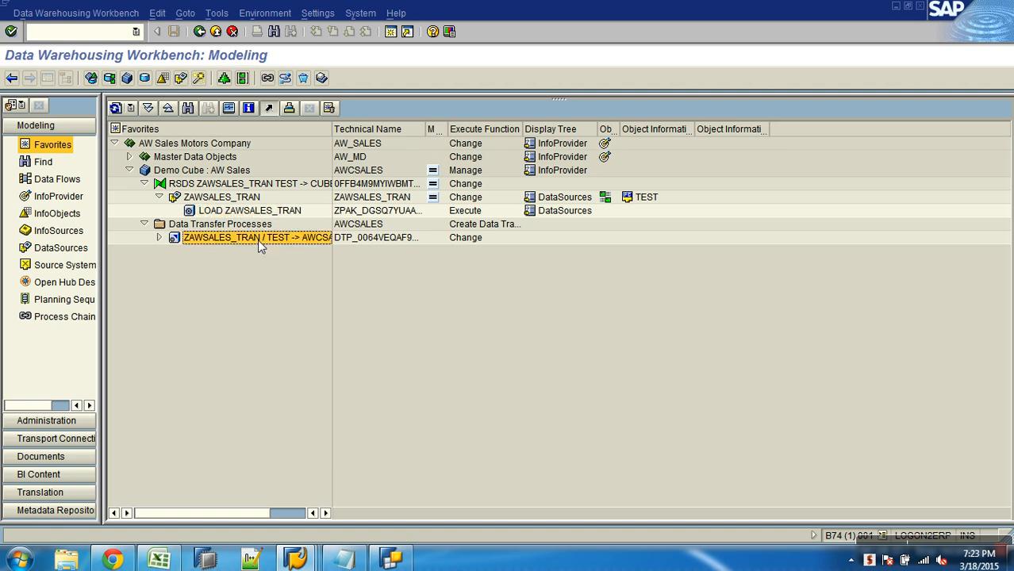
click(691, 327)
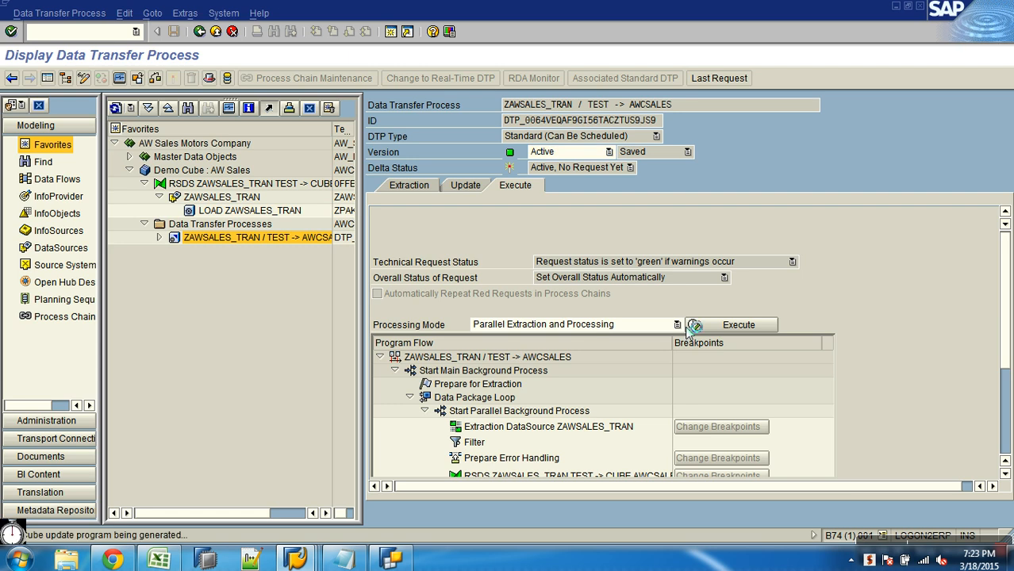
- Open the monitor for the executed data transfer process, refresh the request and check the status and record counts of its data packages
click(211, 283)
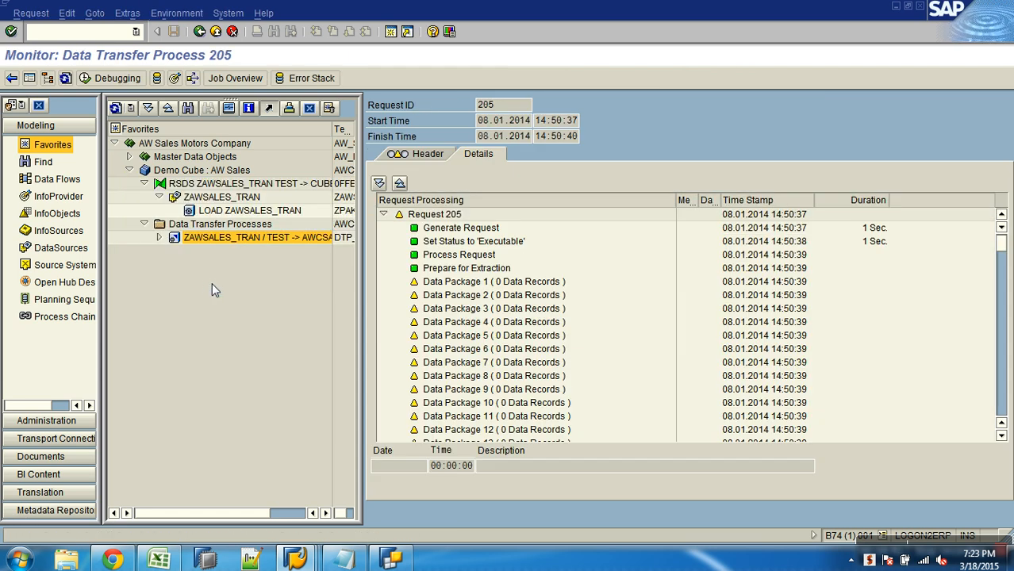
click(65, 77)
click(65, 77)
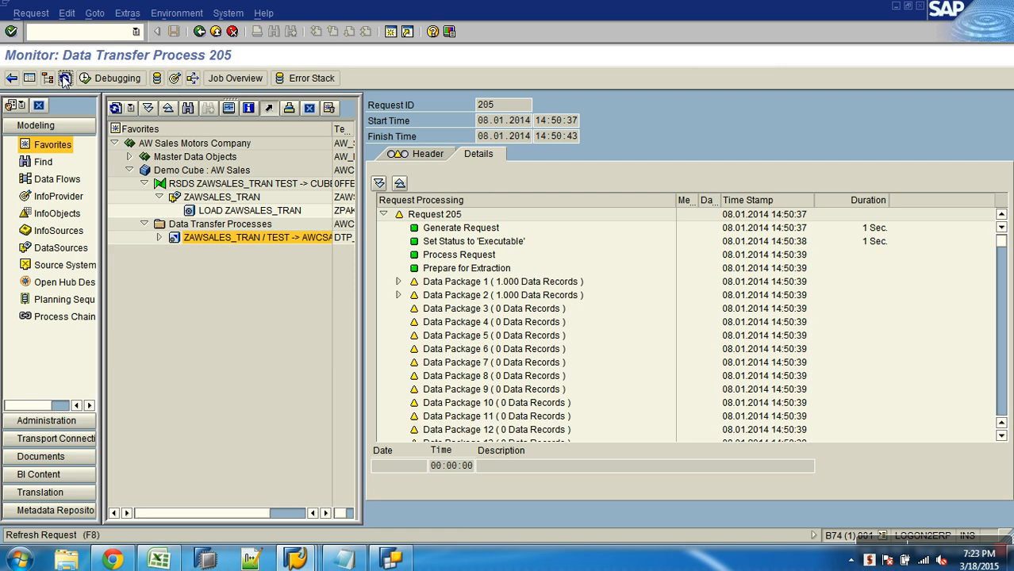
click(65, 77)
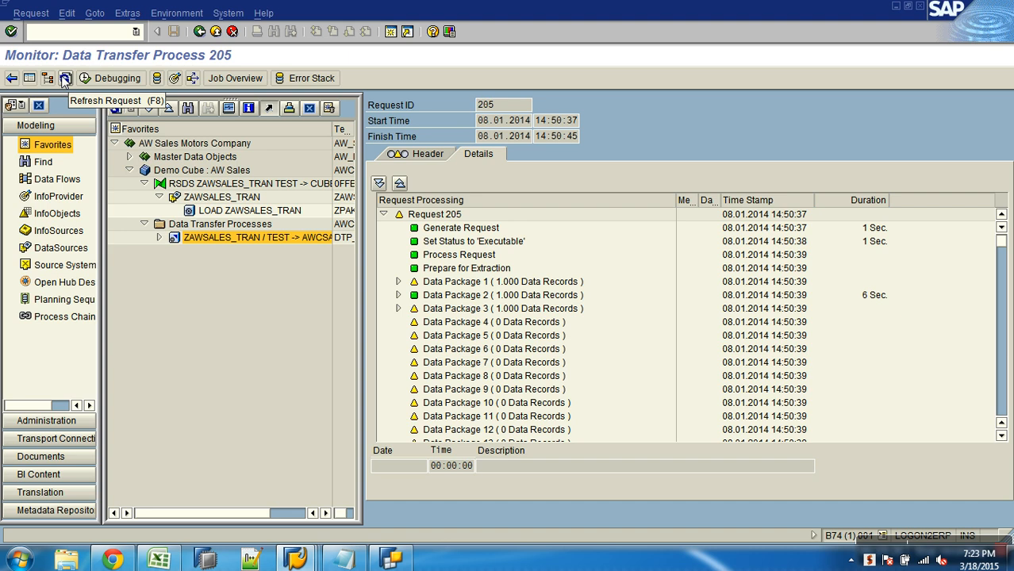
click(65, 78)
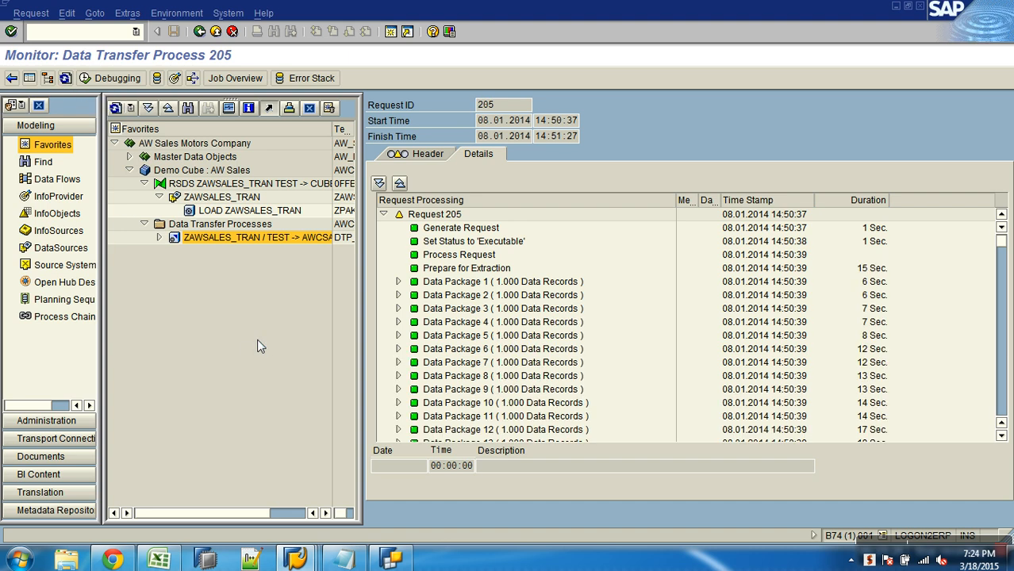
click(1002, 368)
click(1003, 368)
click(1002, 368)
click(1002, 368)
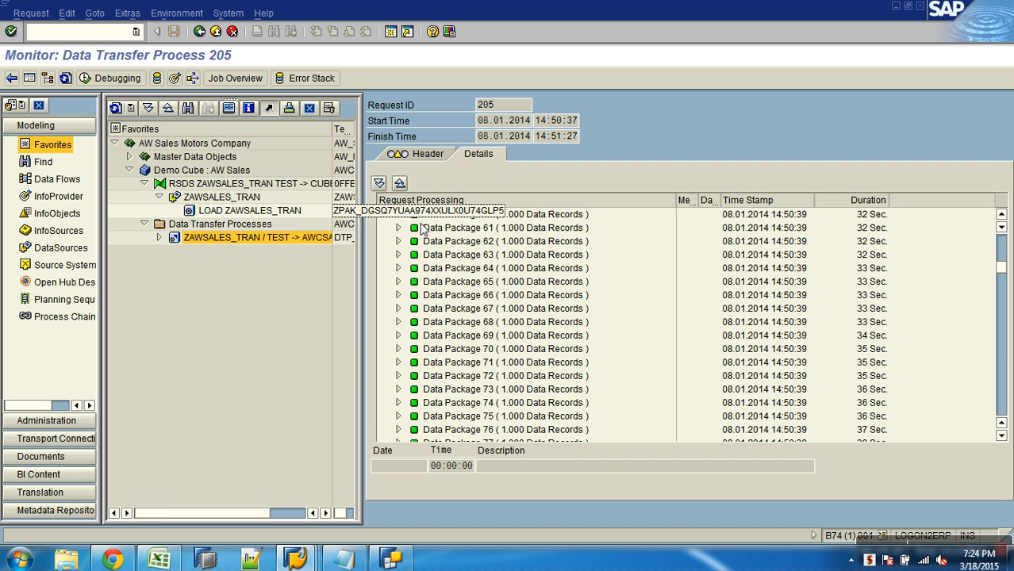
drag(1001, 270, 1004, 394)
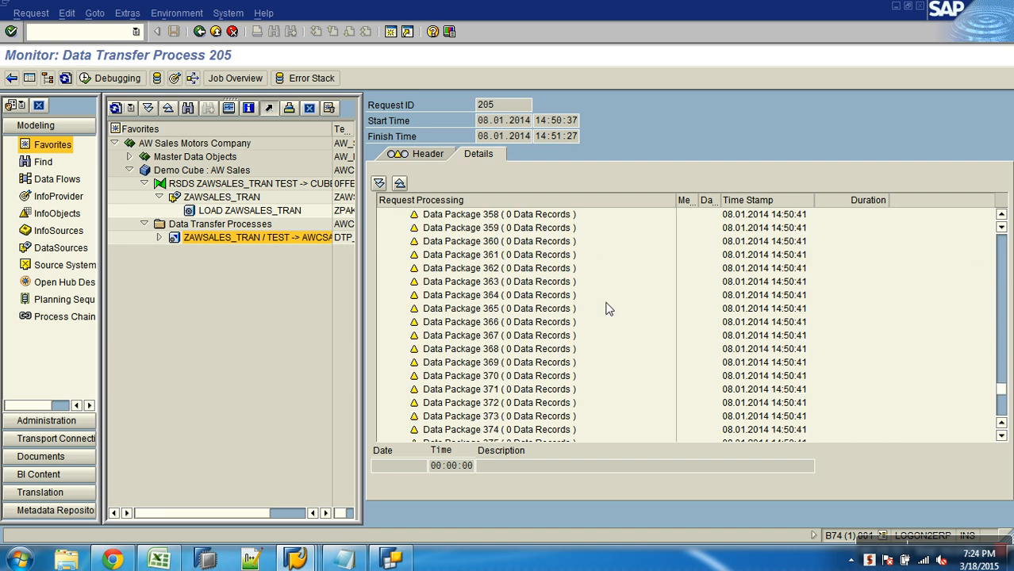
- Refresh the load request again and check both the middle and the end of its data package list
click(66, 80)
click(65, 80)
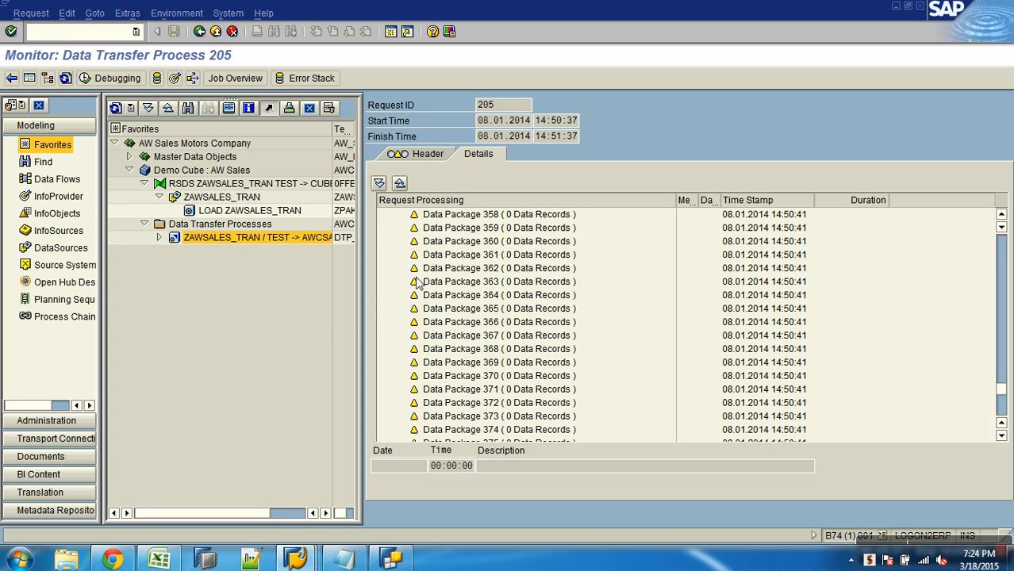
click(1000, 248)
click(1001, 246)
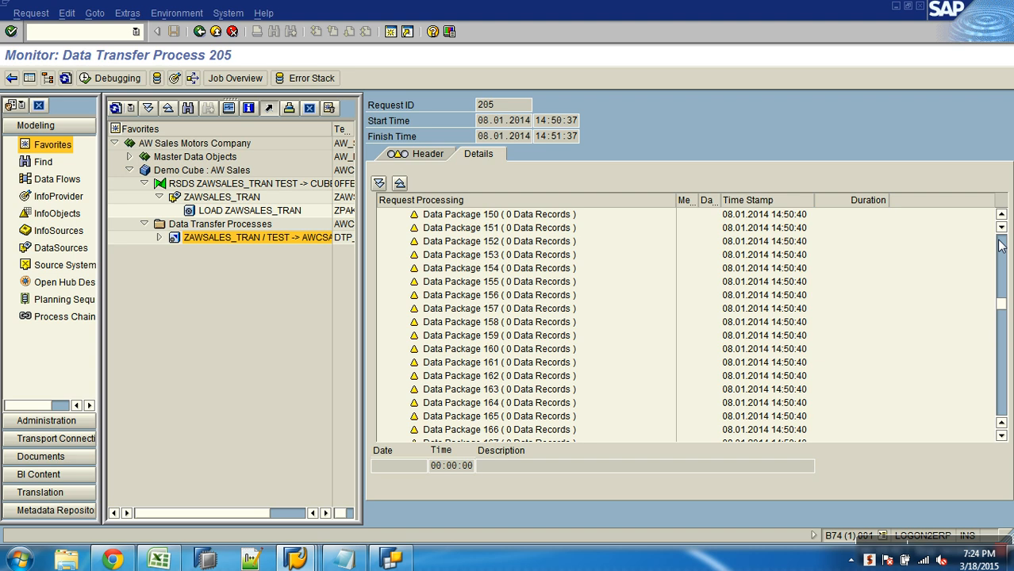
click(1001, 246)
click(1000, 246)
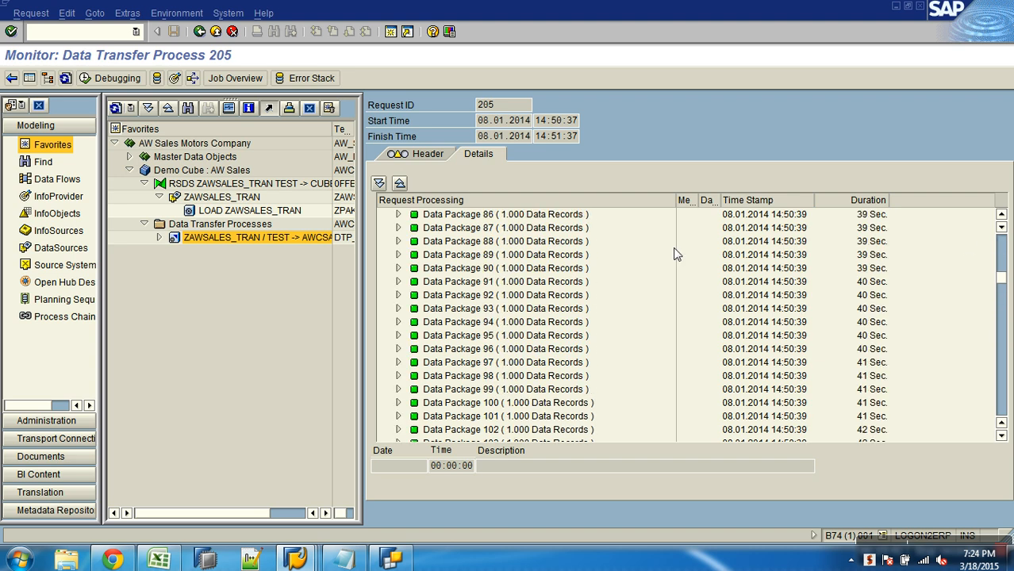
click(65, 81)
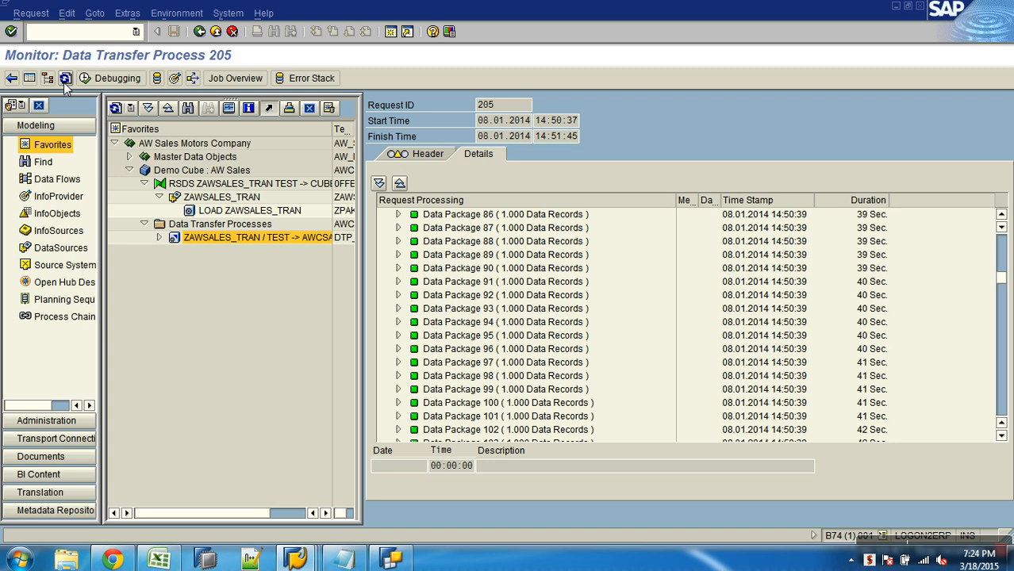
click(65, 78)
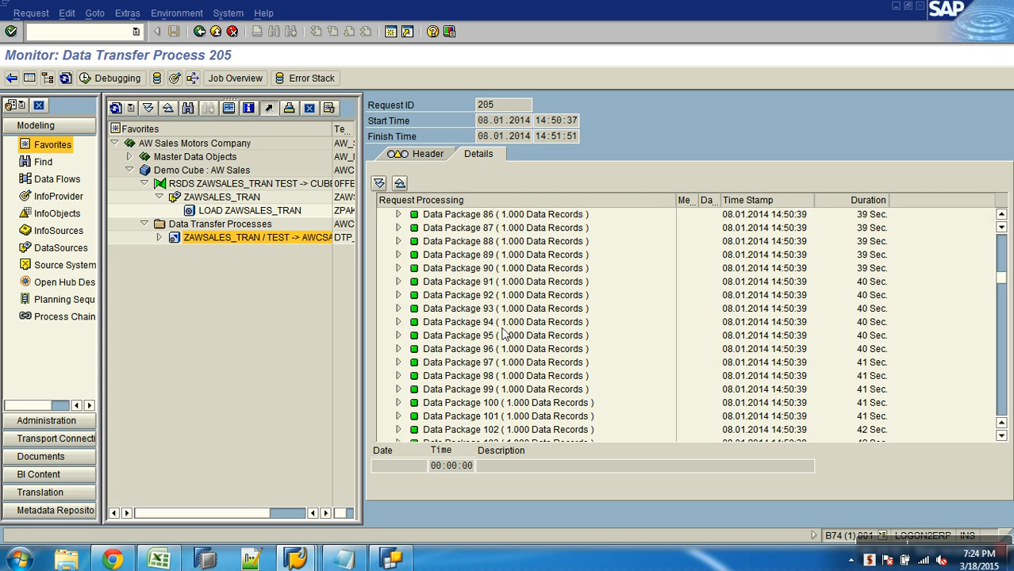
drag(999, 282, 1000, 413)
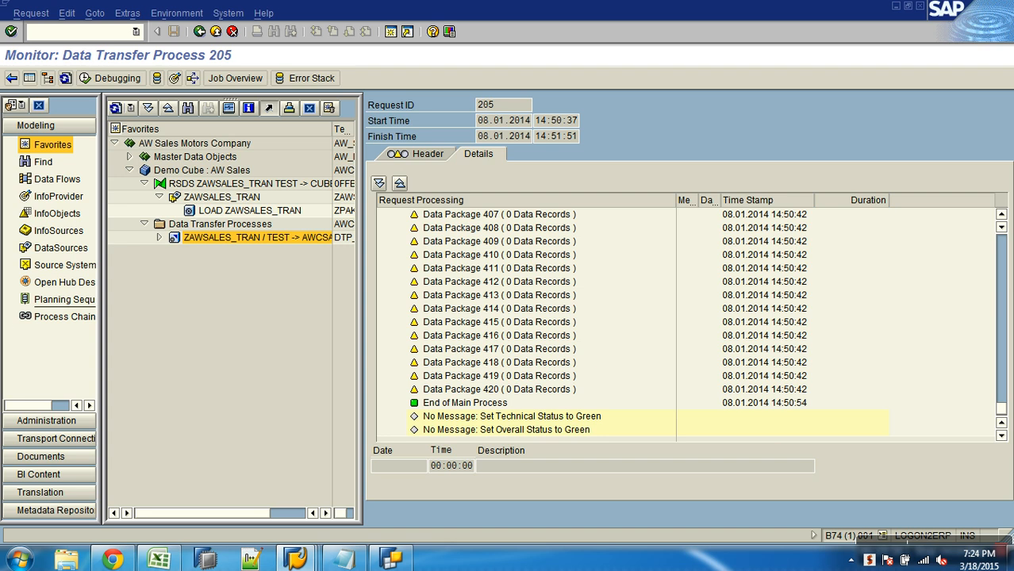
- Keep refreshing the load request and find the point in the package list that processing has reached
click(67, 80)
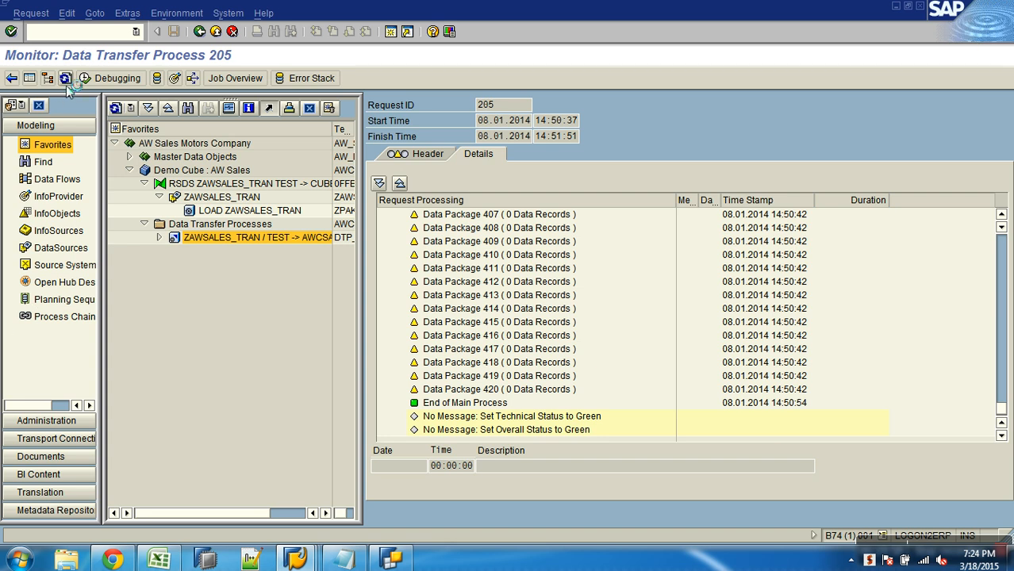
click(67, 81)
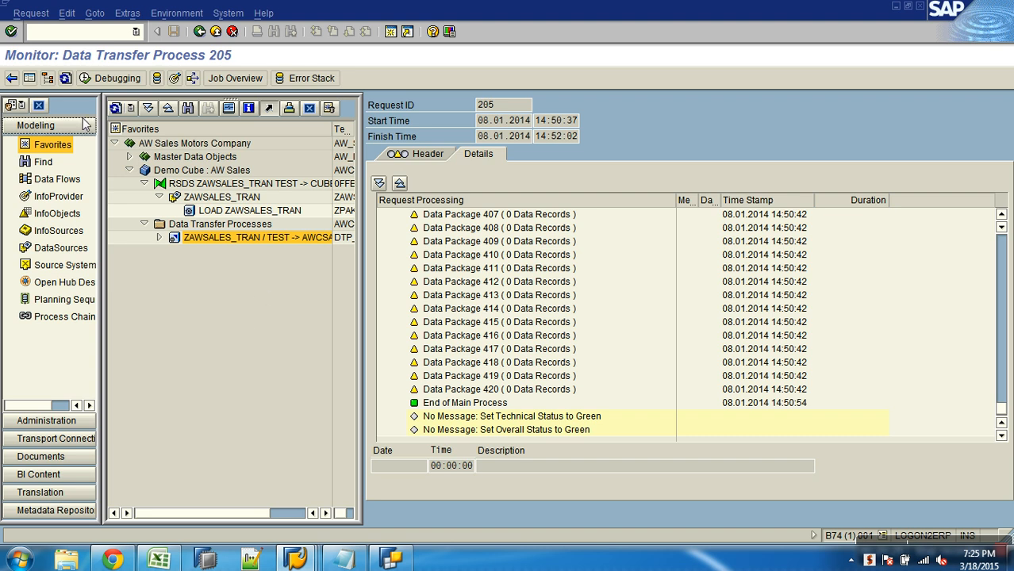
click(66, 82)
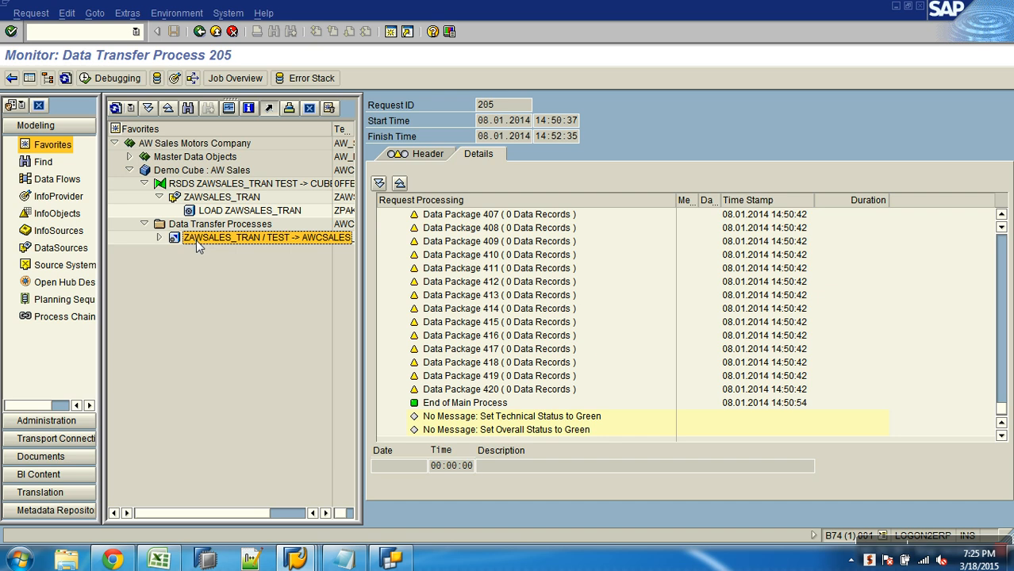
click(65, 79)
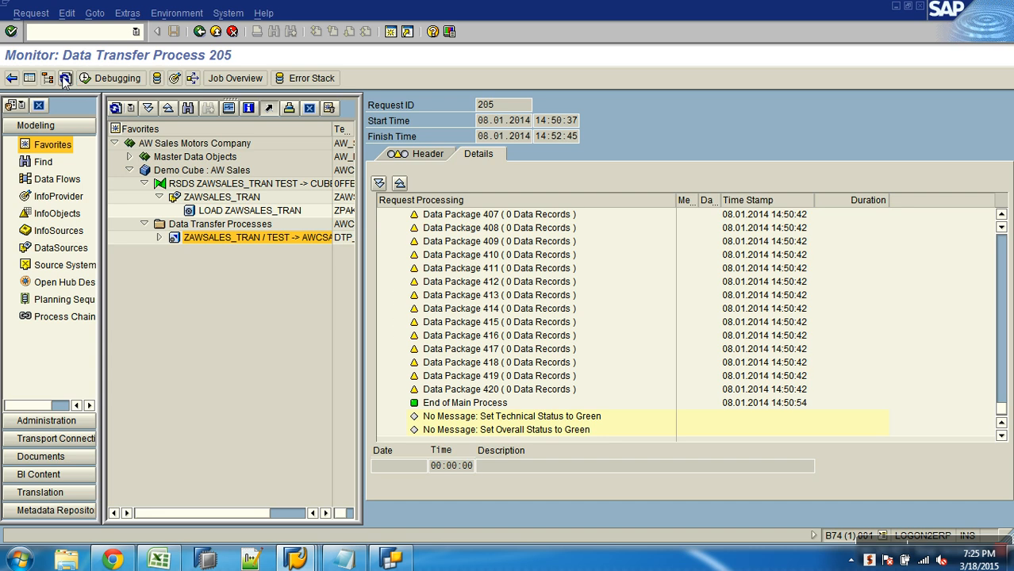
click(1001, 253)
drag(1001, 253, 1001, 249)
click(1002, 319)
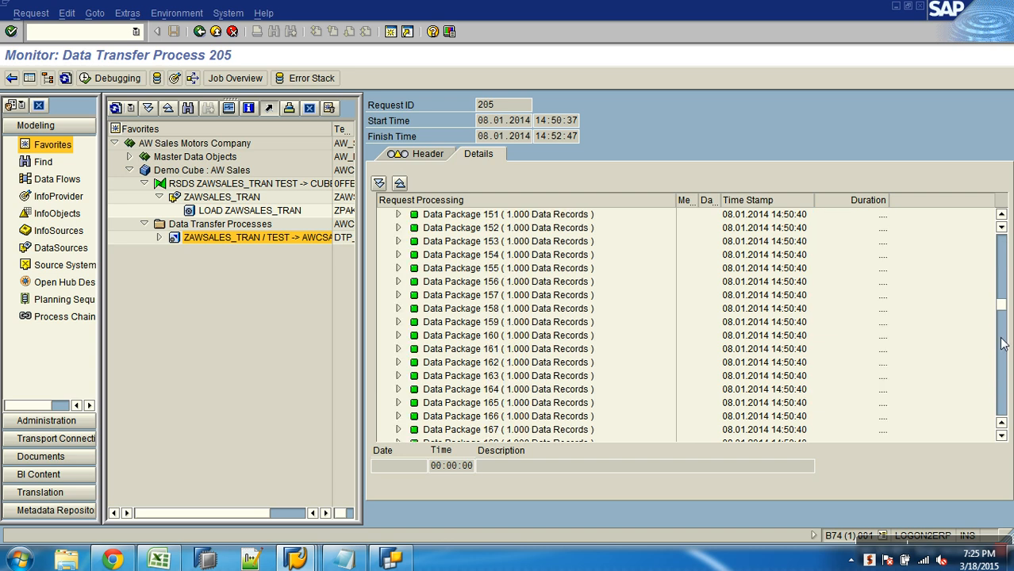
click(1001, 343)
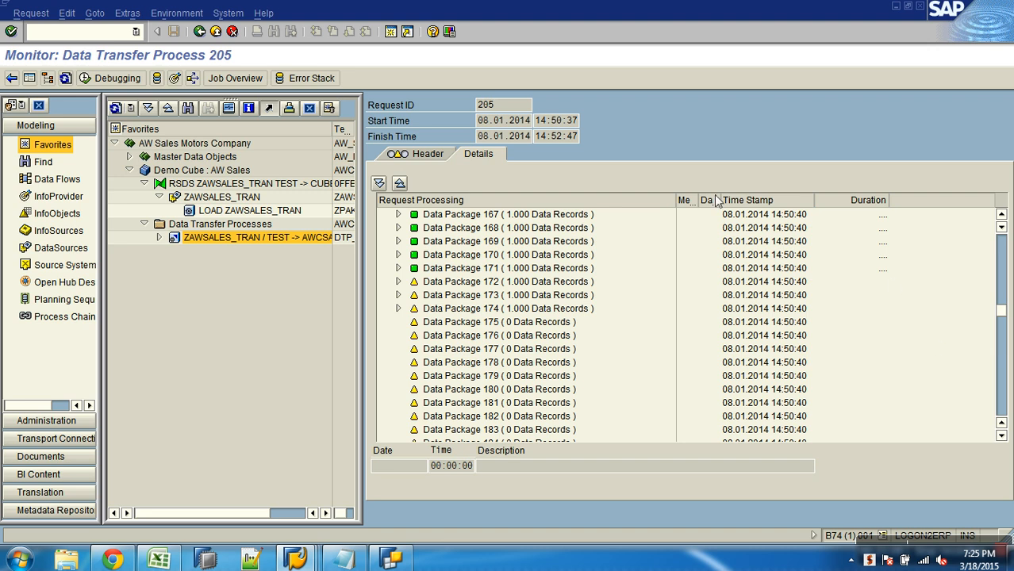
- Refresh the request's progress and examine the later data packages for ones still waiting to be processed
click(66, 79)
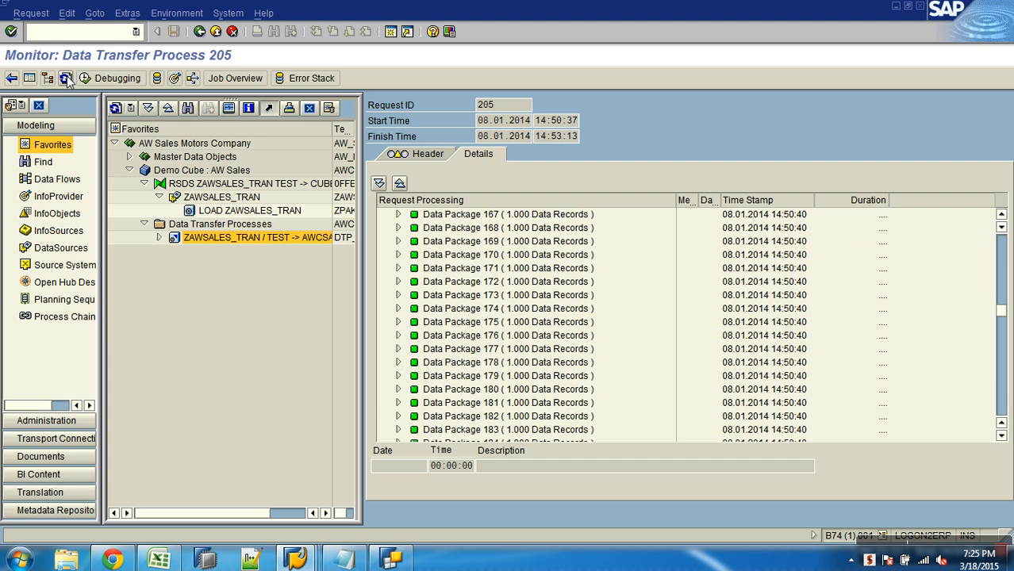
drag(992, 311, 997, 397)
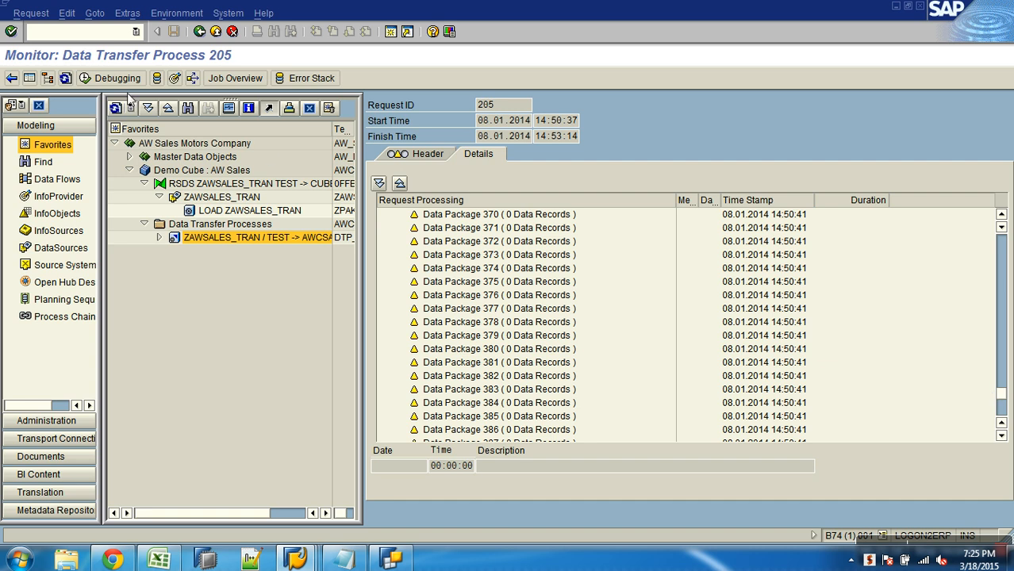
click(66, 79)
click(66, 79)
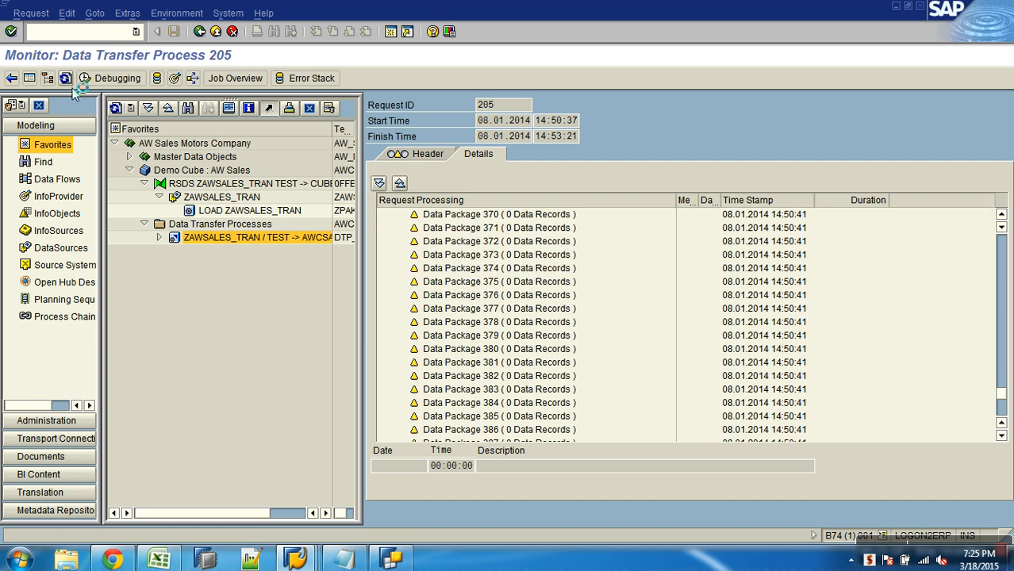
scroll(998, 268, up, 20)
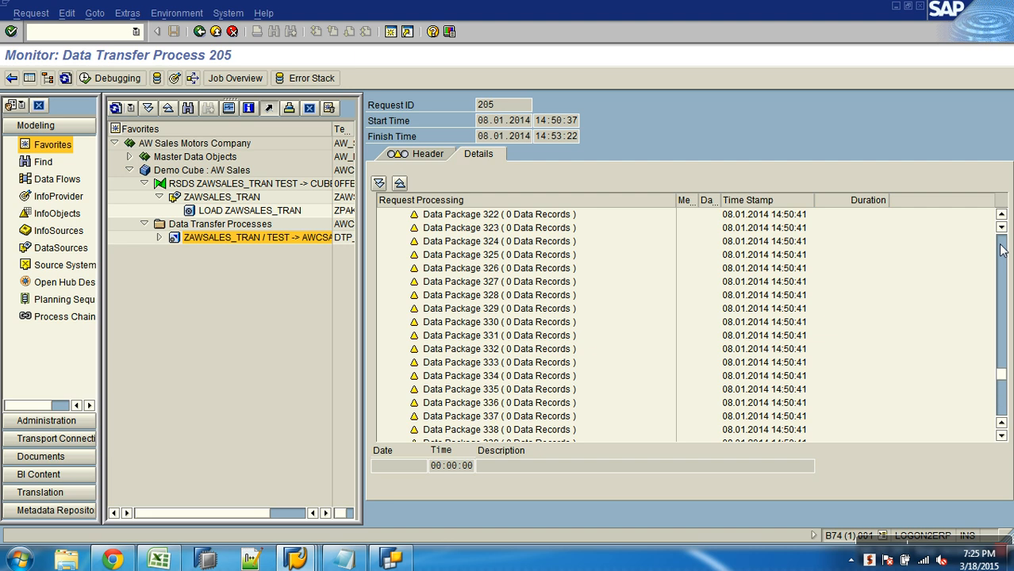
click(1004, 378)
click(1004, 387)
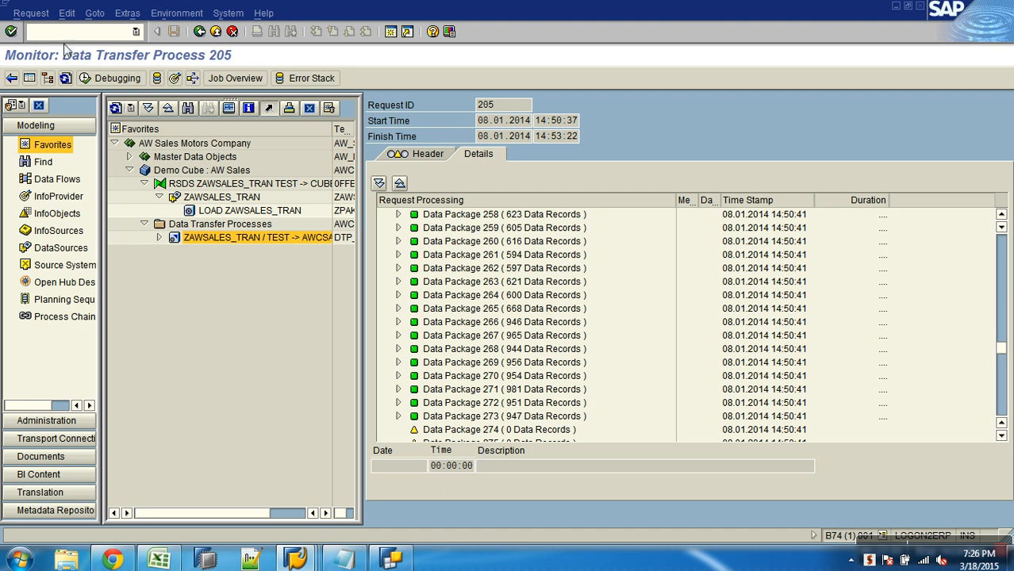
- Refresh the load request once more and review the remaining data packages down to the final technical and overall status entries
click(66, 78)
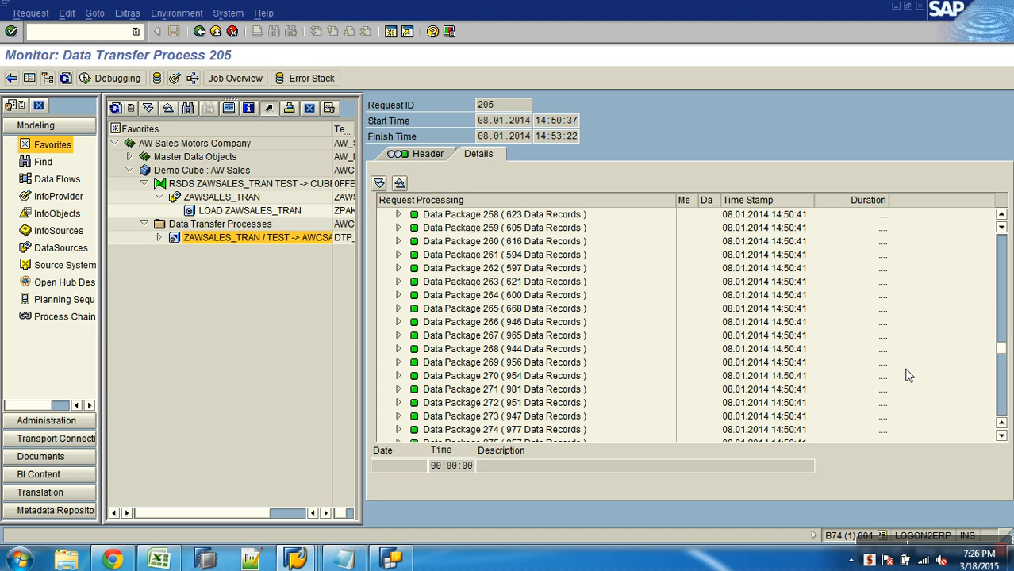
click(1002, 404)
click(1002, 400)
click(1003, 400)
click(1003, 402)
click(1002, 402)
click(1002, 403)
click(1001, 404)
click(1001, 406)
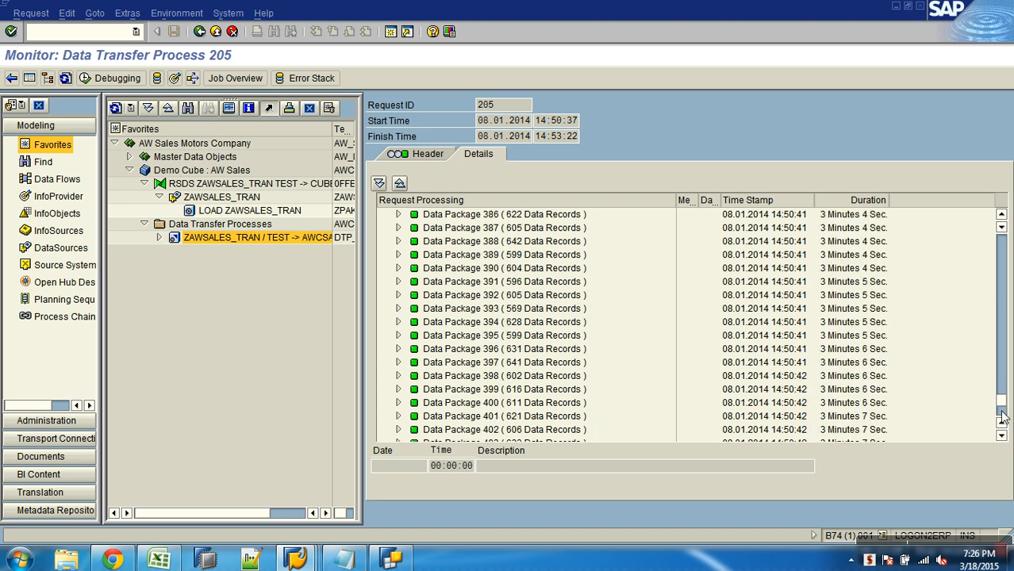
click(1002, 408)
click(1001, 435)
click(1002, 435)
click(1002, 435)
click(1001, 435)
click(1002, 436)
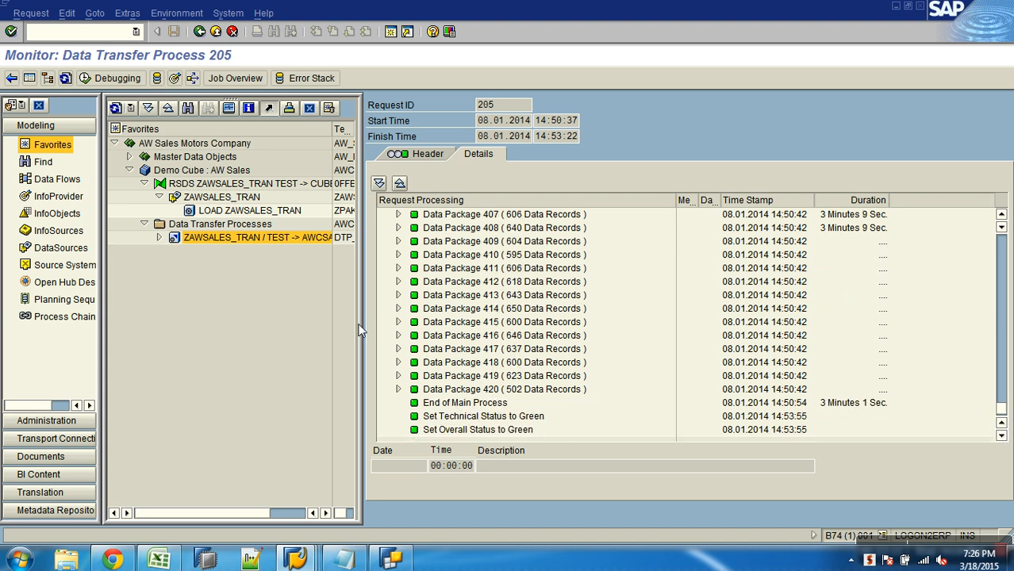
- Close the open BEx Query Designer window, relaunch Query Designer and log on to the SAP system with the account password
click(391, 560)
click(997, 6)
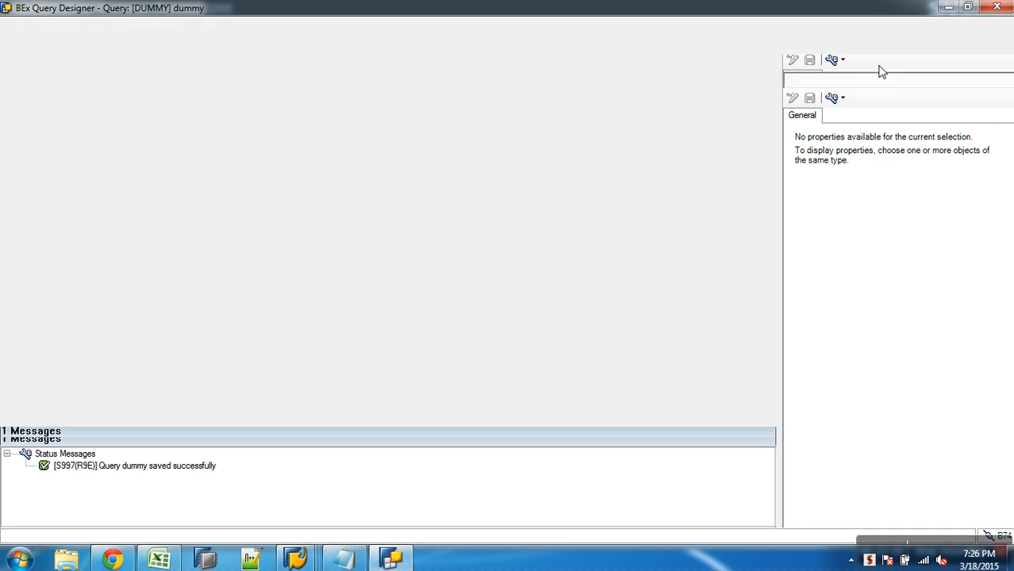
click(19, 559)
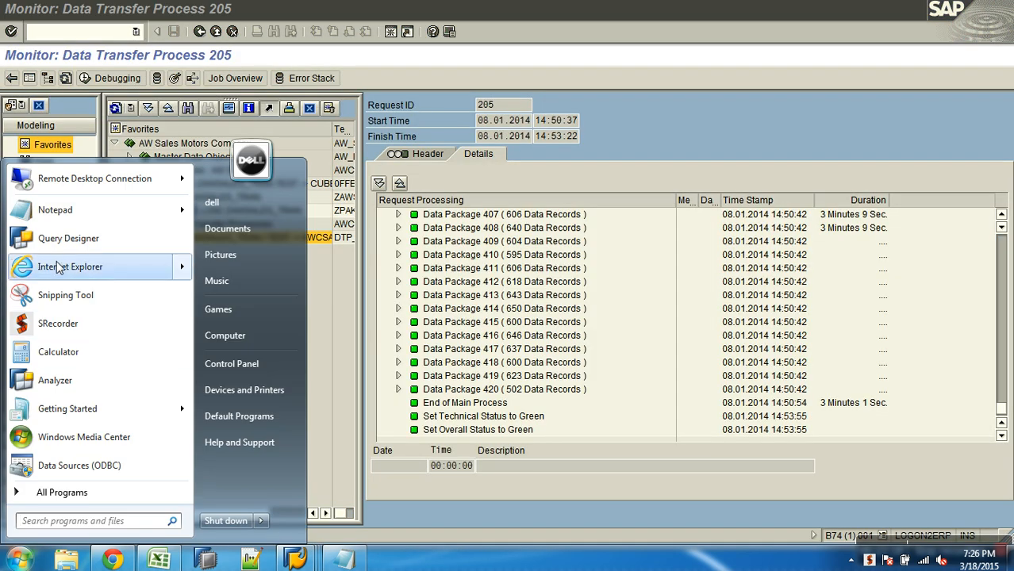
click(24, 238)
click(465, 242)
click(544, 361)
text(********)
key(Return)
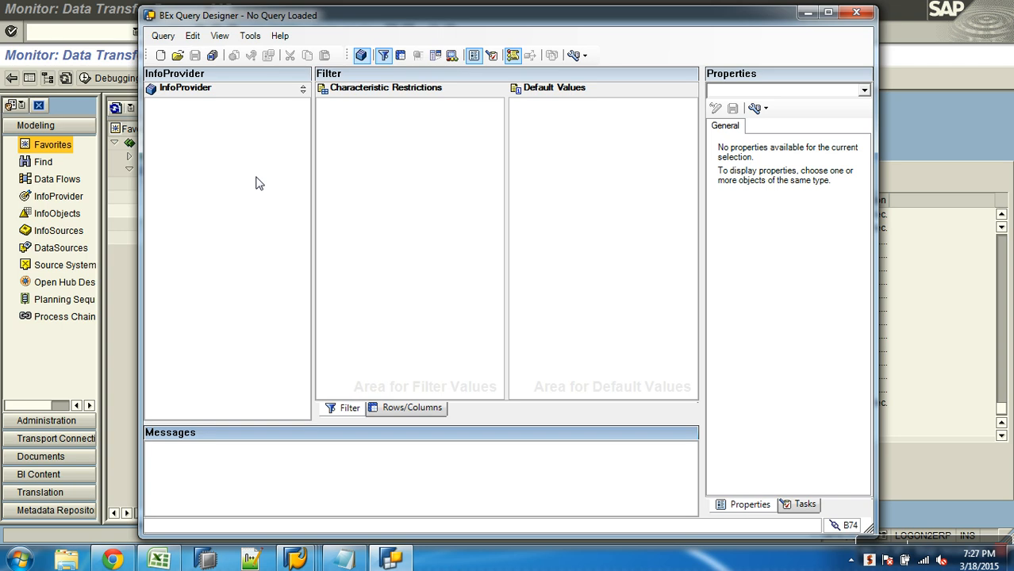
- Dismiss the InfoProvider selection for a new query and open the existing query dummy instead
click(160, 55)
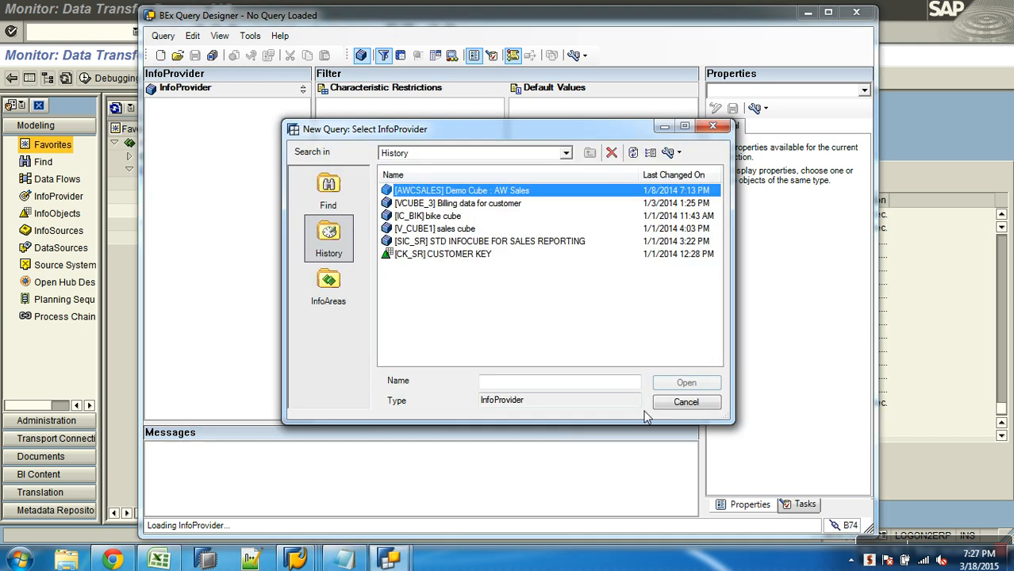
click(684, 401)
click(177, 55)
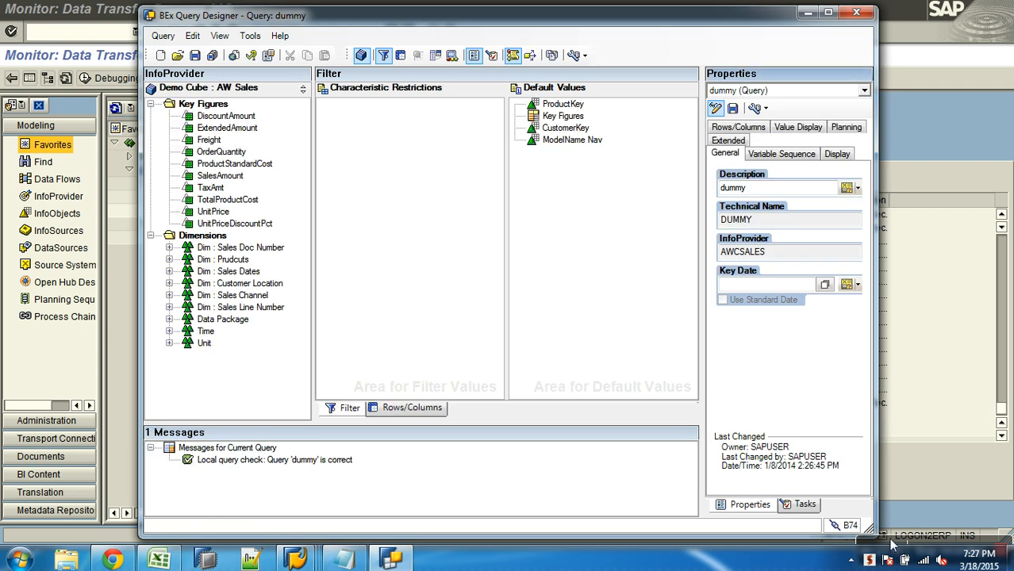
- Show the query's rows and columns, expand the Dim : Prudcuts dimension and display technical names in the maximized window
click(401, 405)
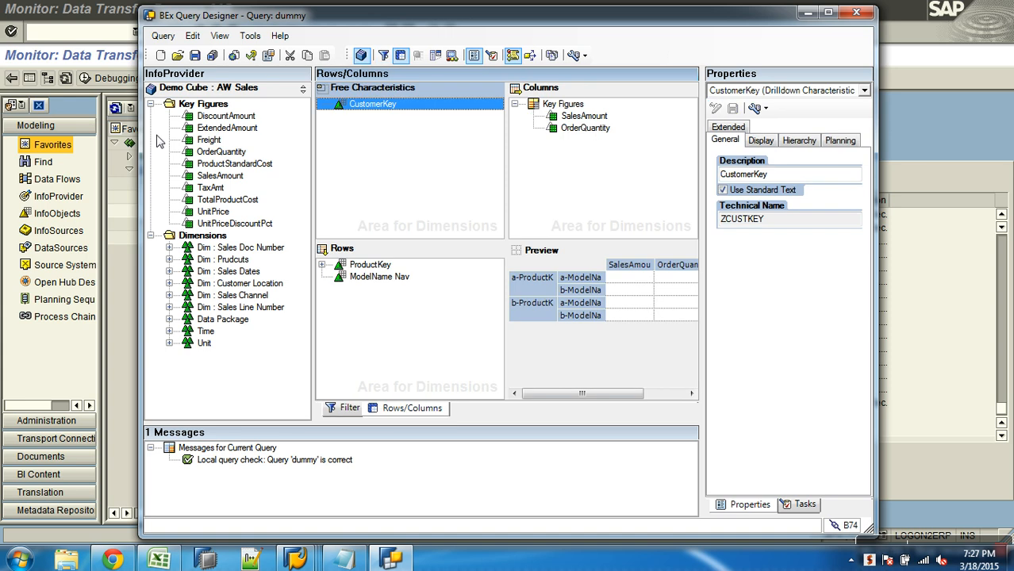
click(151, 104)
click(169, 140)
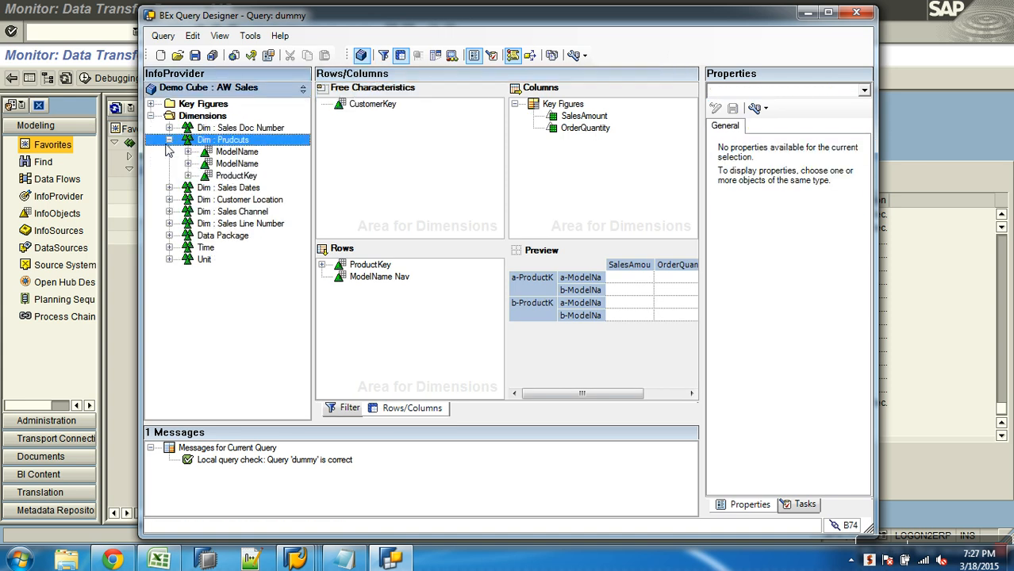
click(575, 56)
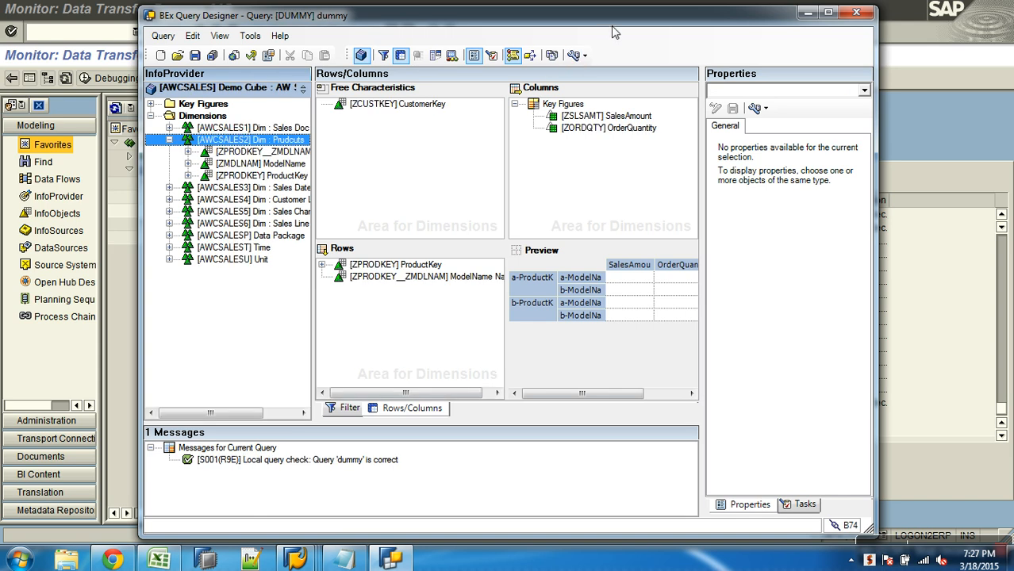
double_click(612, 19)
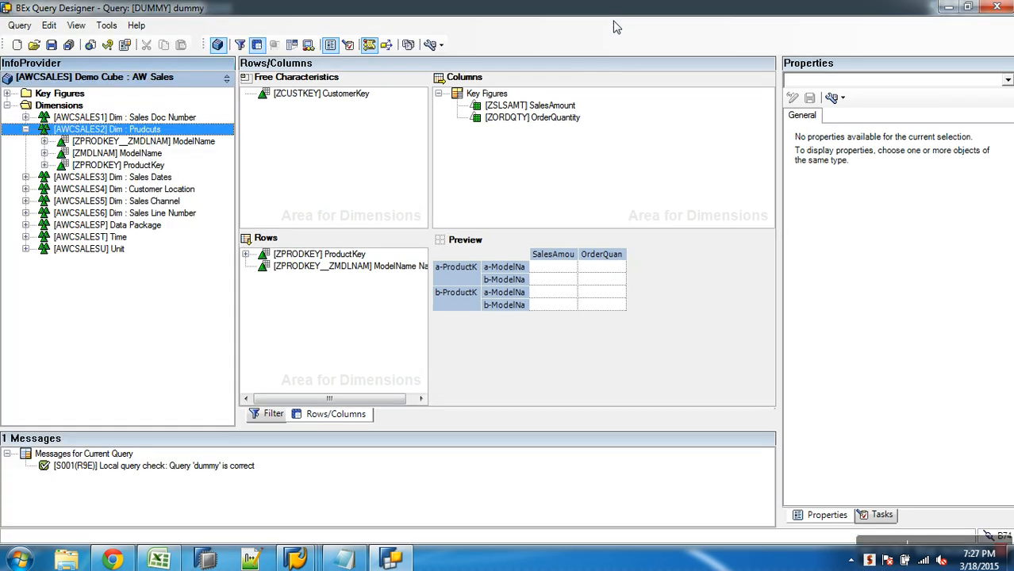
- Expand ProductKey and its attributes in the Dim : Prudcuts dimension to compare the different ModelName objects
click(183, 143)
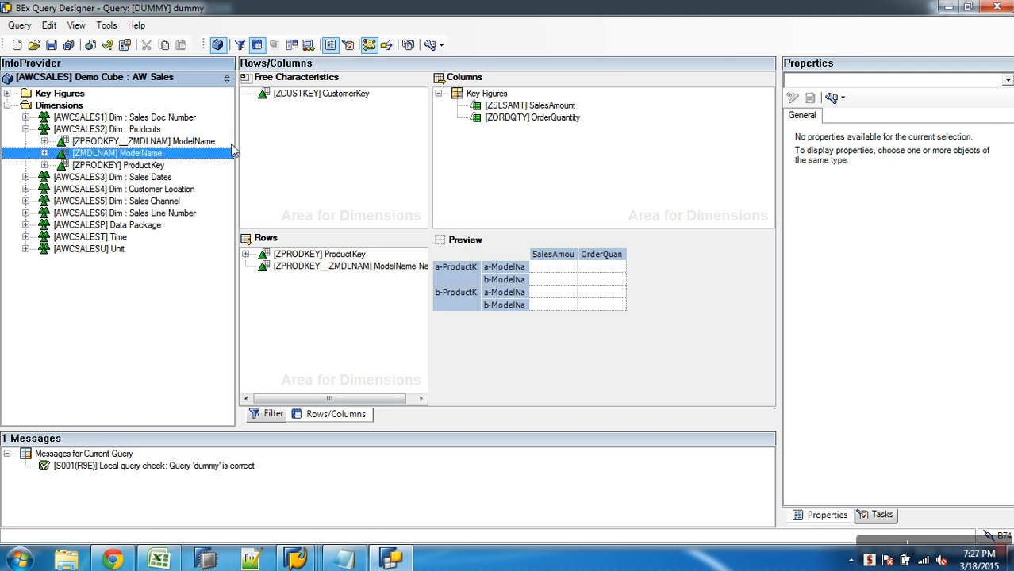
click(44, 165)
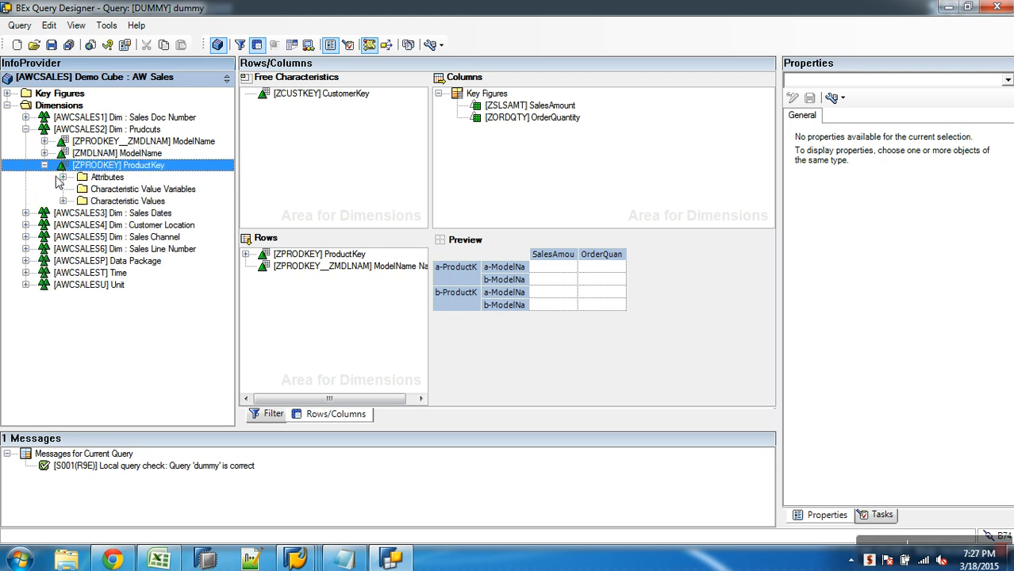
click(63, 177)
click(150, 191)
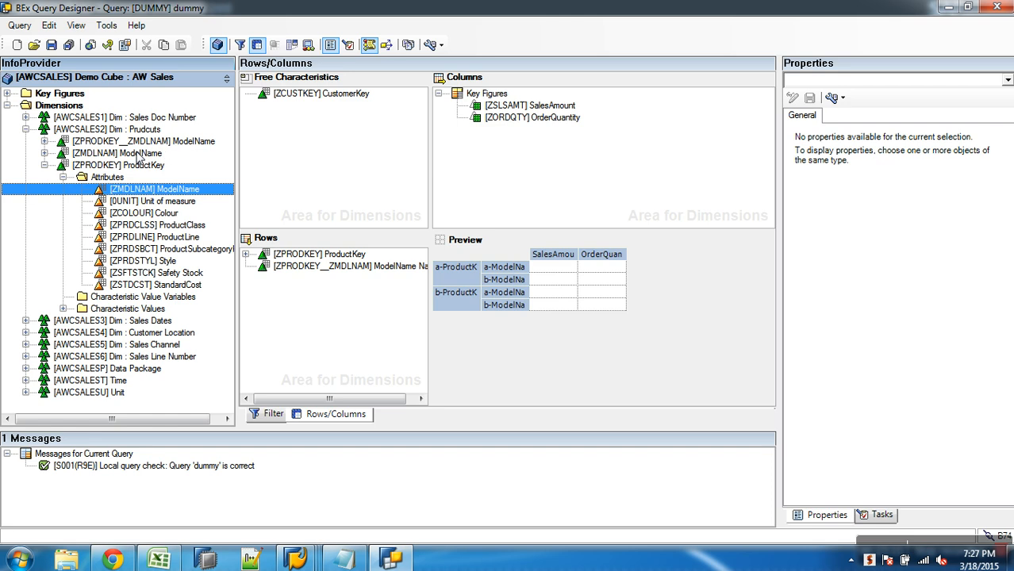
- Add the ModelName characteristic ZMDLNAM from the product dimension to the rows below ModelName Nav and compare both entries' properties
drag(139, 155, 360, 297)
click(341, 267)
click(343, 282)
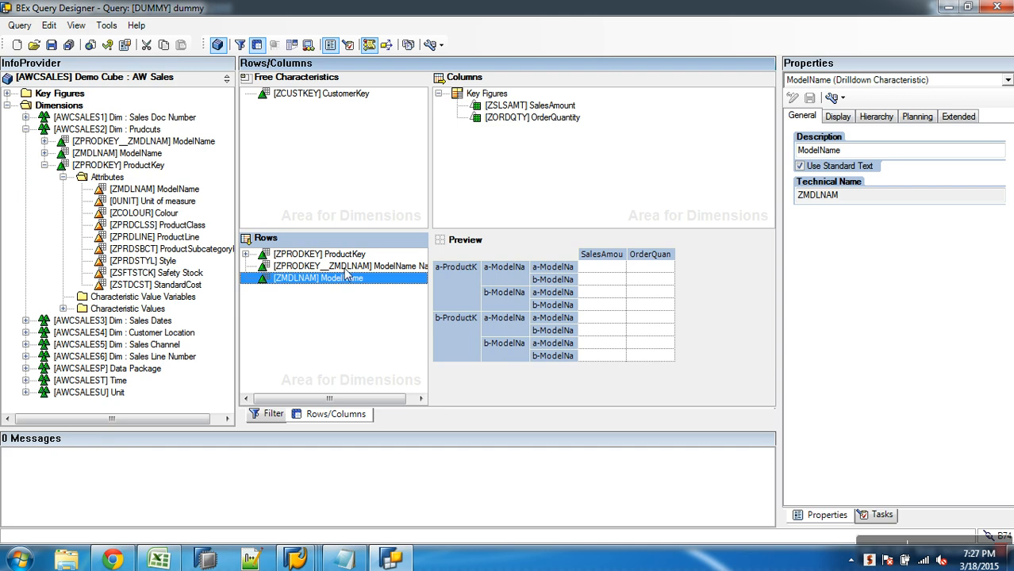
click(343, 266)
click(344, 282)
click(349, 268)
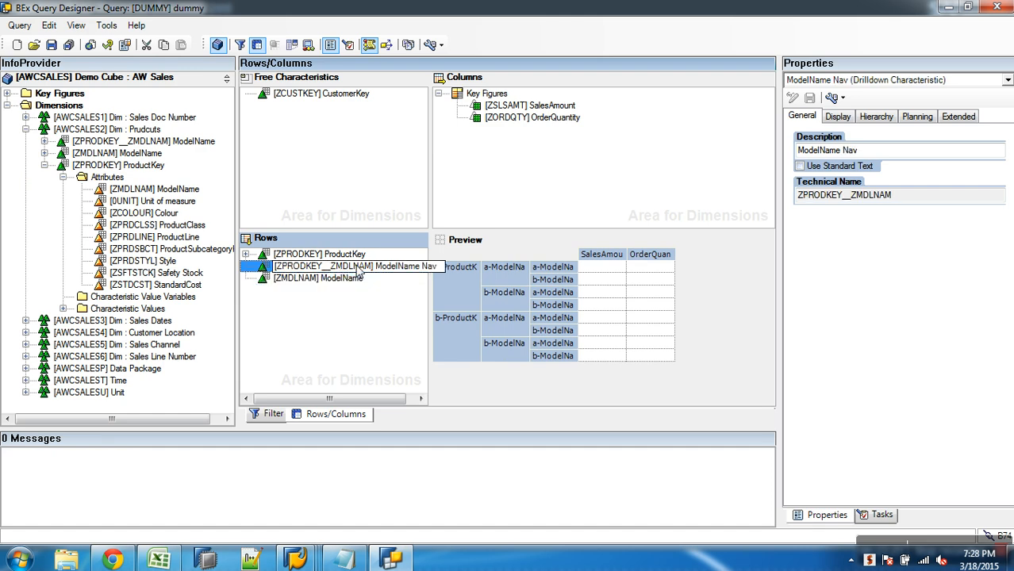
- Set the description of the ZMDLNAM row characteristic to "ModelName char from cube" and save the query
click(347, 280)
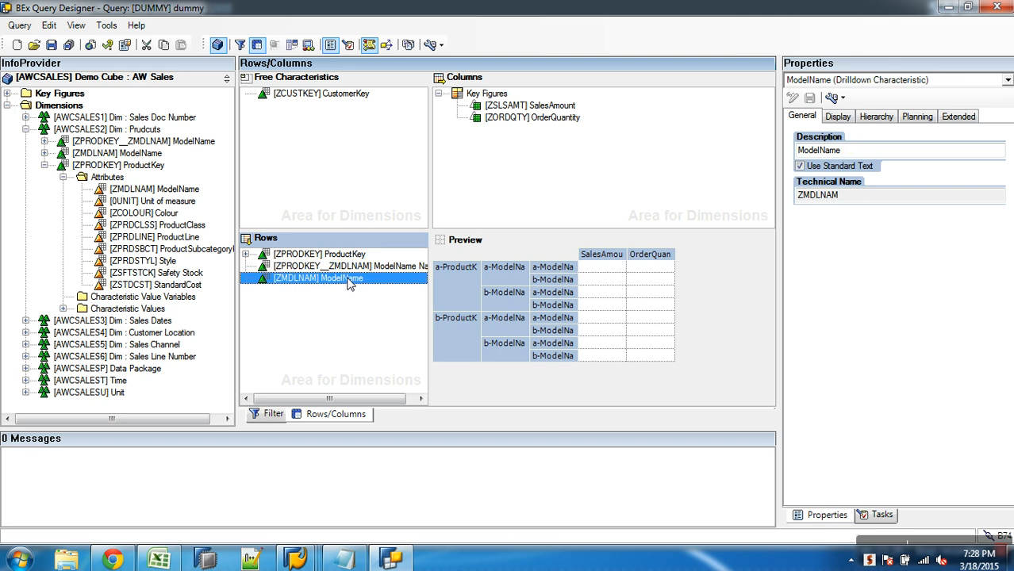
click(915, 162)
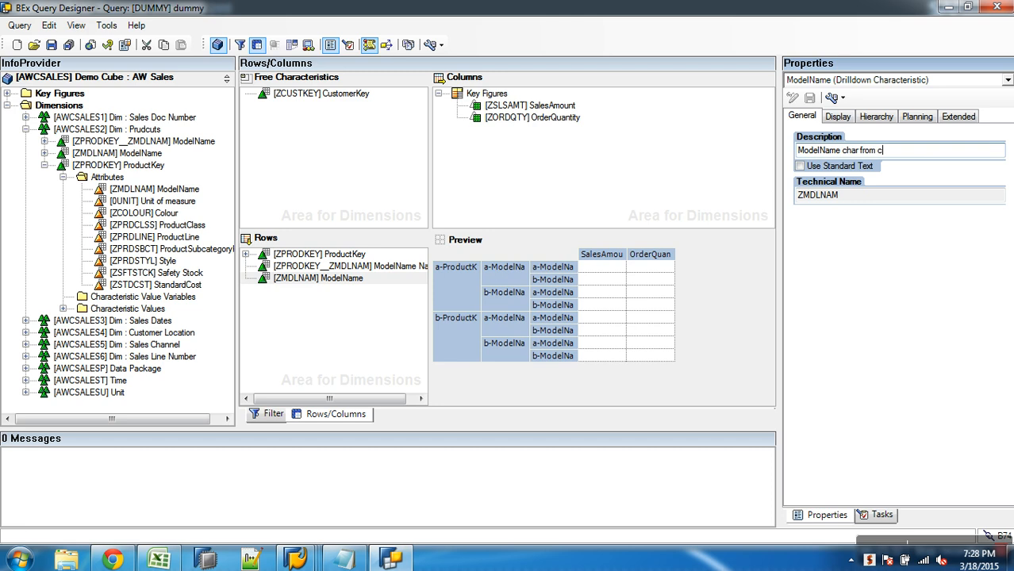
click(51, 44)
- Switch to the SAP query window, return to the Query Monitor and execute the query dummy again
mouse_move(296, 559)
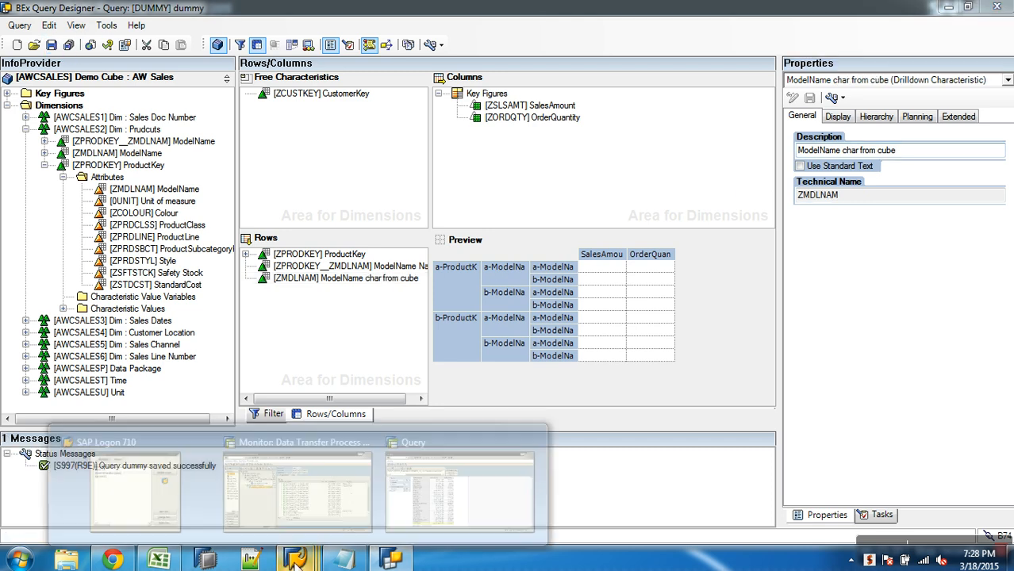
click(467, 508)
click(199, 32)
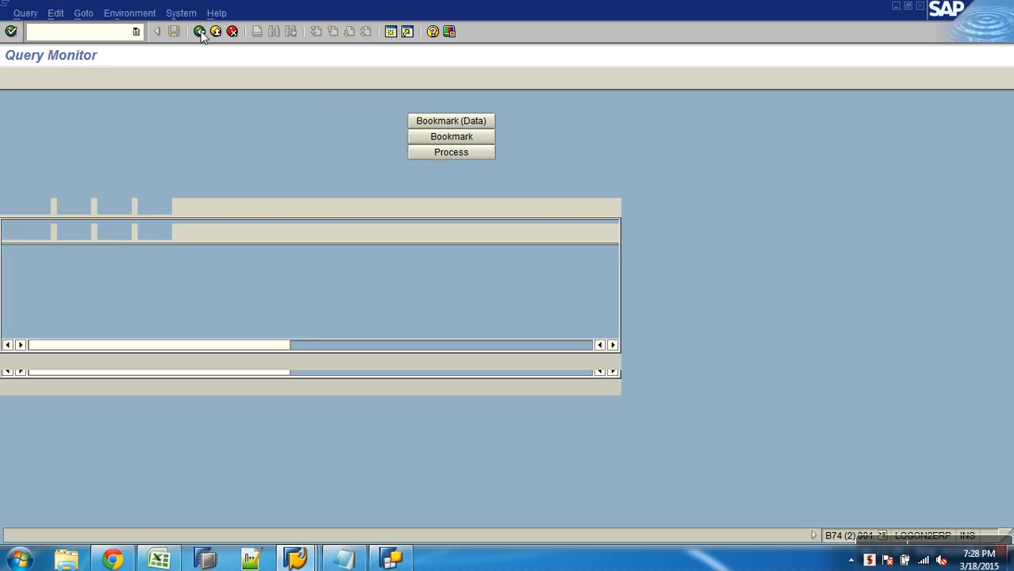
click(44, 81)
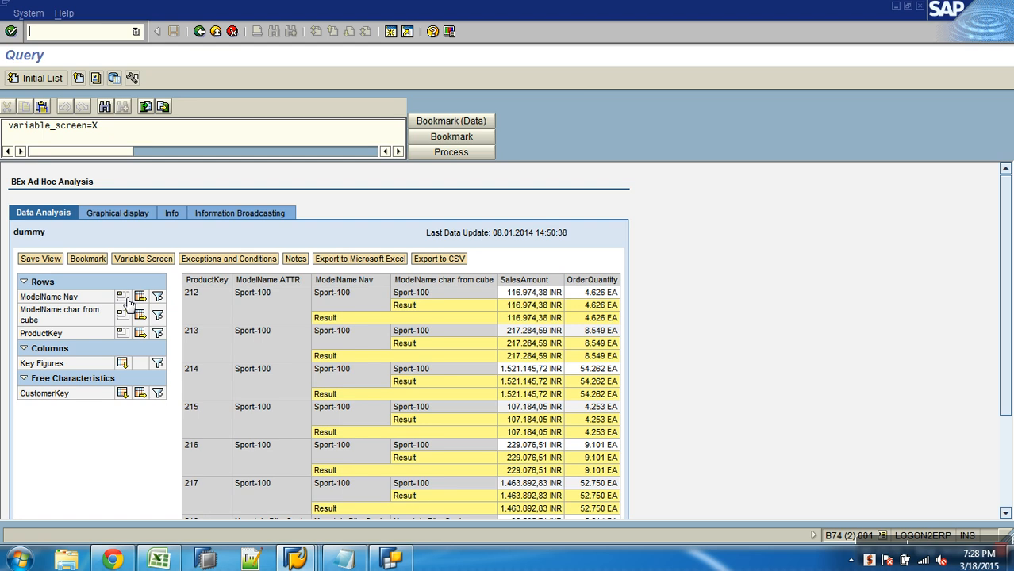
- Remove ProductKey from the drilldown and add it back after both ModelName characteristics, then highlight the first product's ModelName ATTR value
click(124, 333)
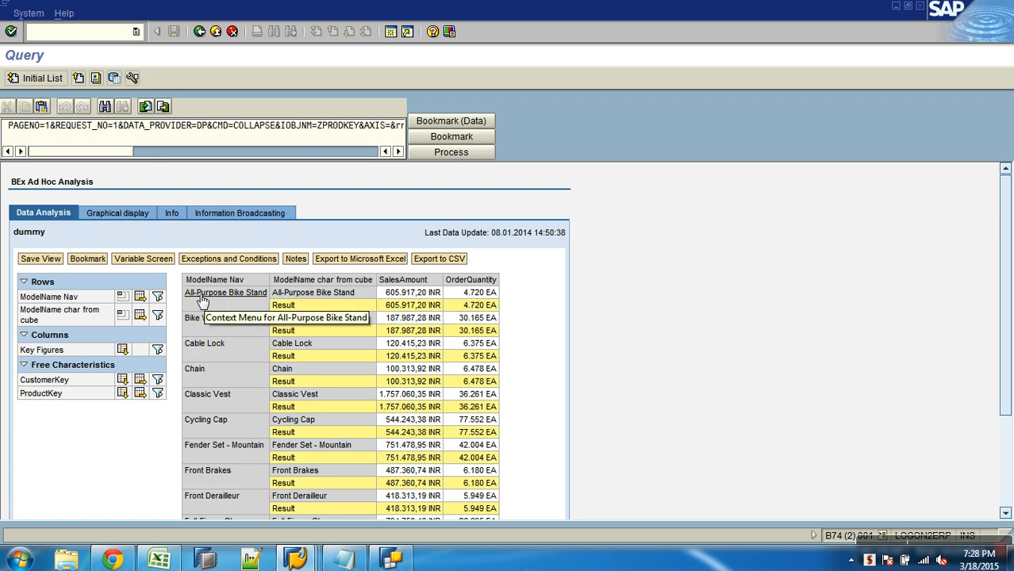
click(122, 393)
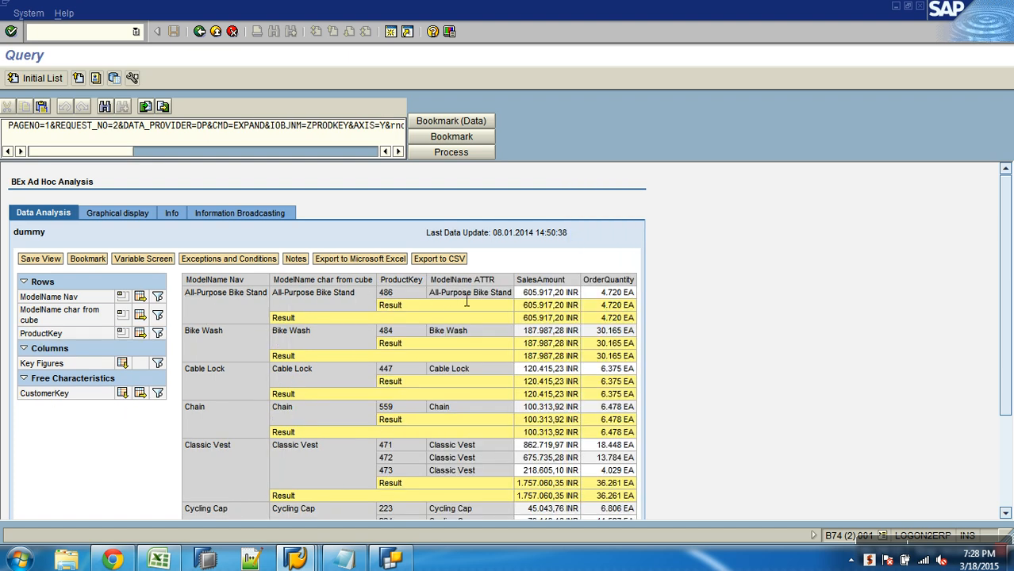
drag(437, 301, 515, 300)
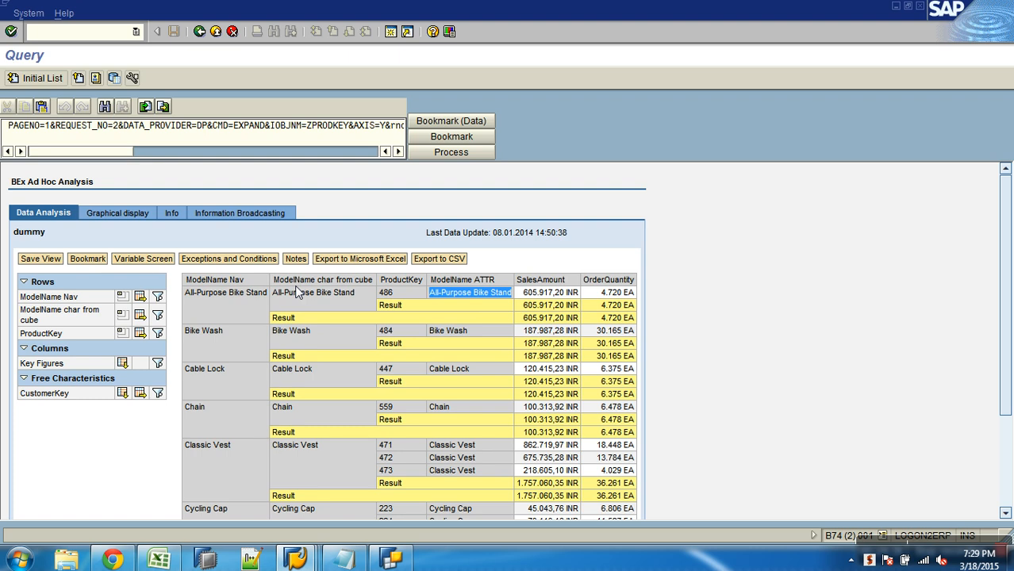
- Switch to the data transfer monitor session, exit to the Modeling workbench and open master data maintenance for ProductKey under Master Data Objects
click(298, 560)
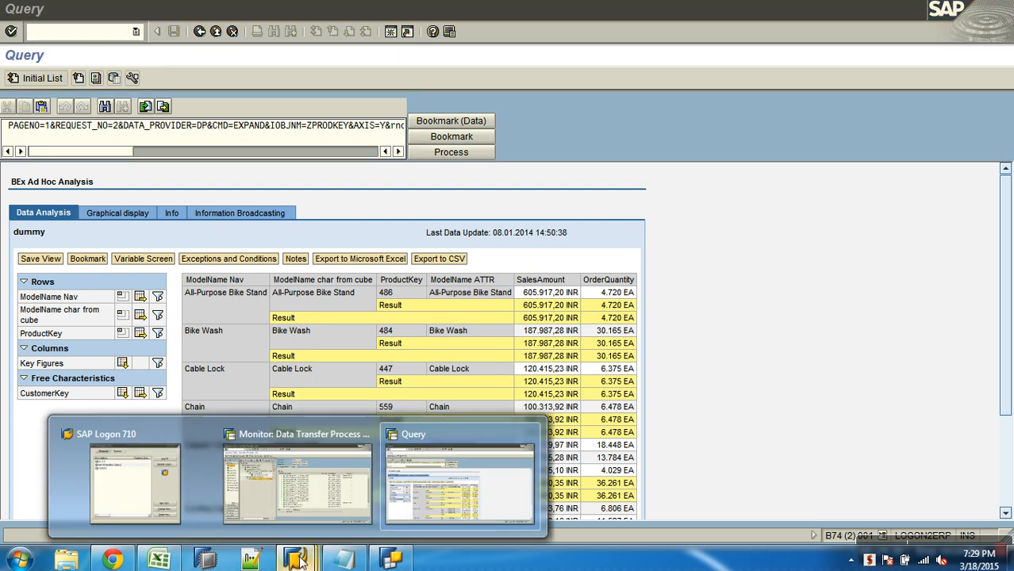
click(320, 509)
click(217, 35)
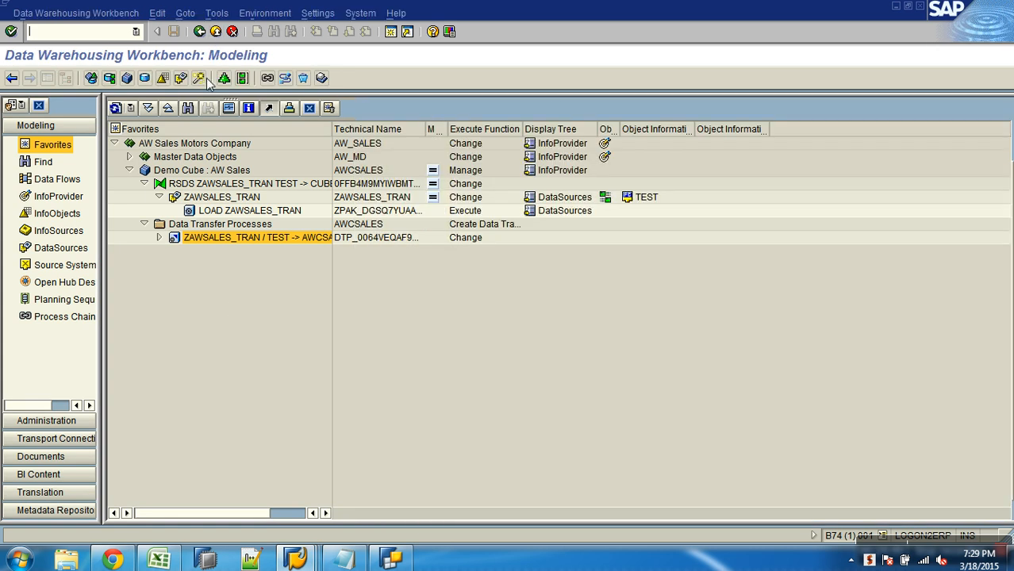
click(129, 157)
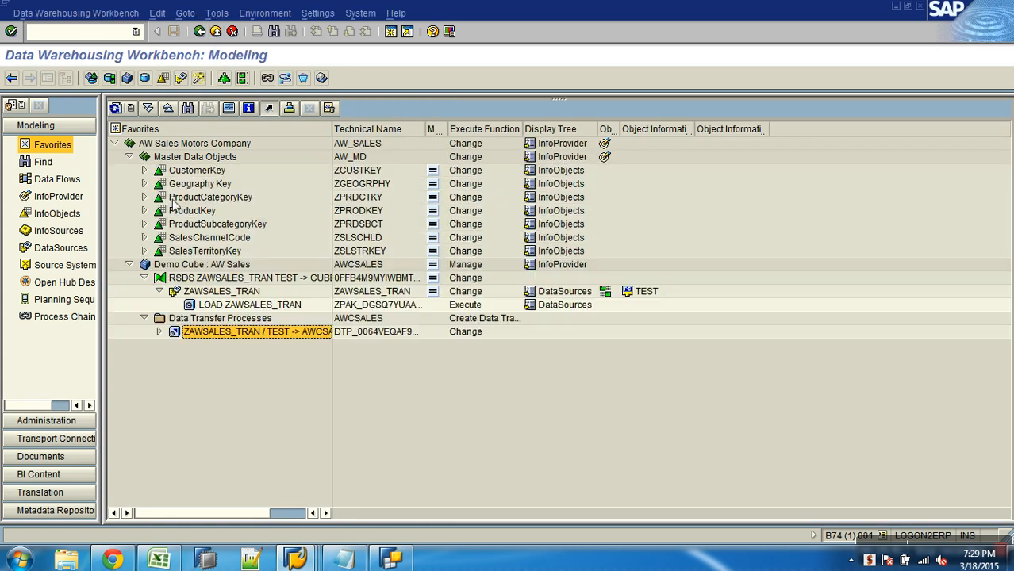
right_click(197, 211)
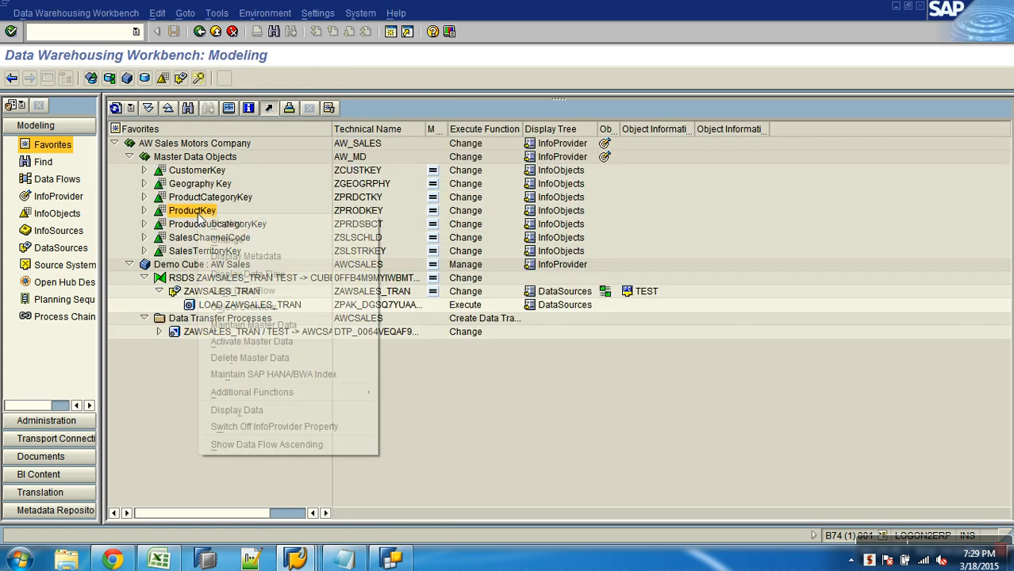
click(250, 325)
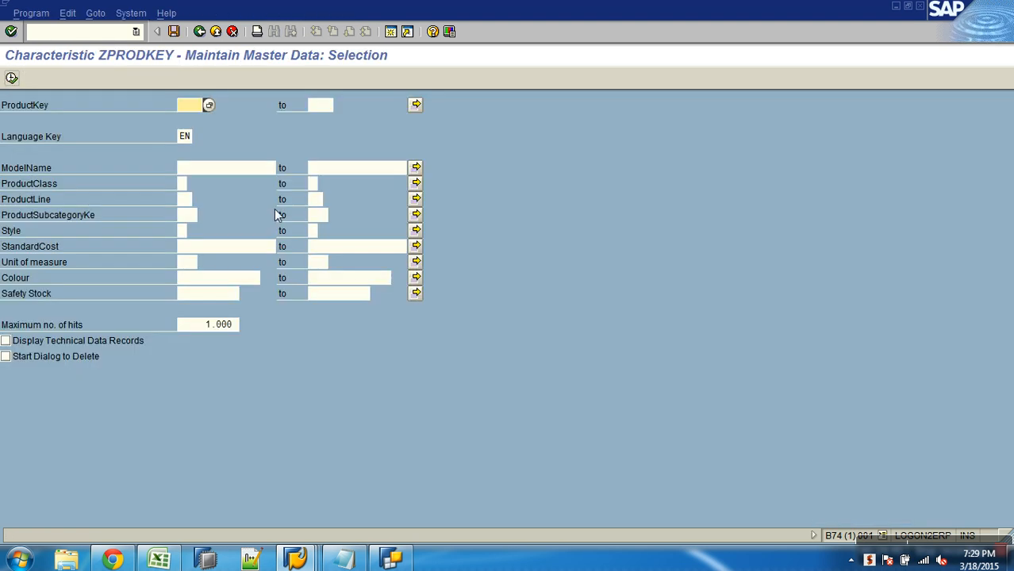
- Restrict the master data selection to ProductKey 486, run it and select the resulting record
text(486)
click(11, 78)
click(10, 121)
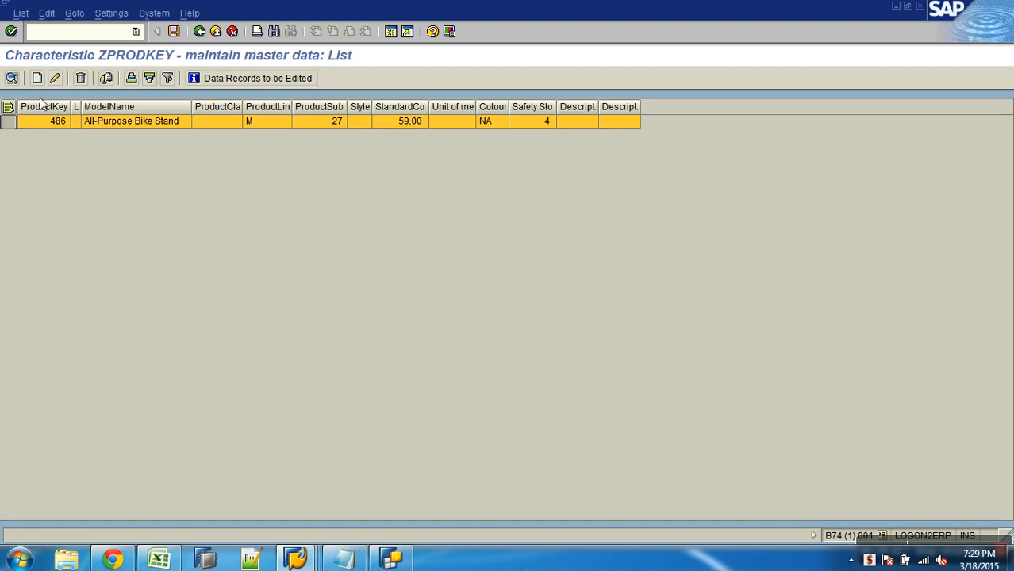
- Change the ModelName of the selected product record to "Qbex Wash" and confirm the edit
click(54, 77)
drag(232, 221, 77, 210)
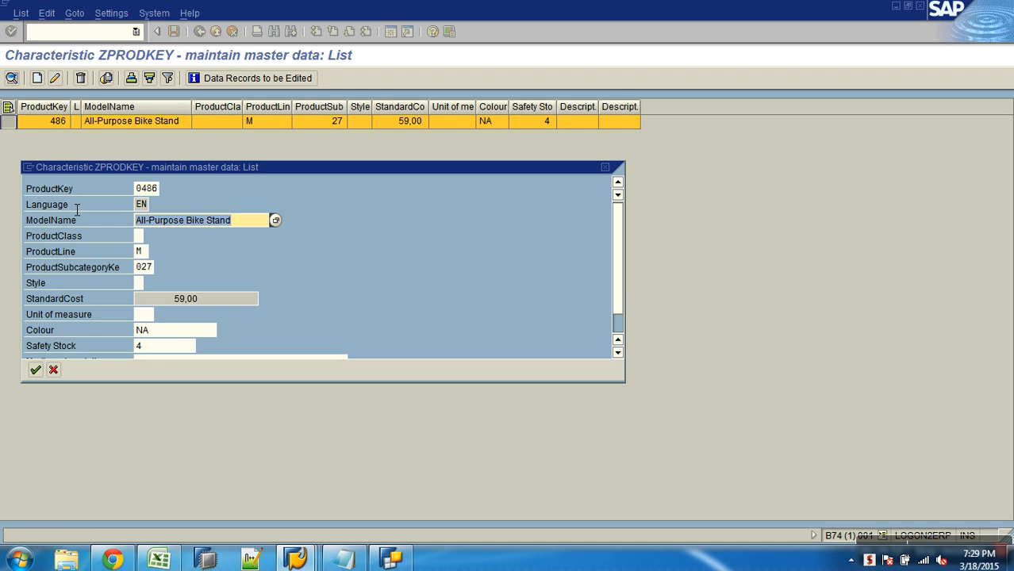
text(Qbex)
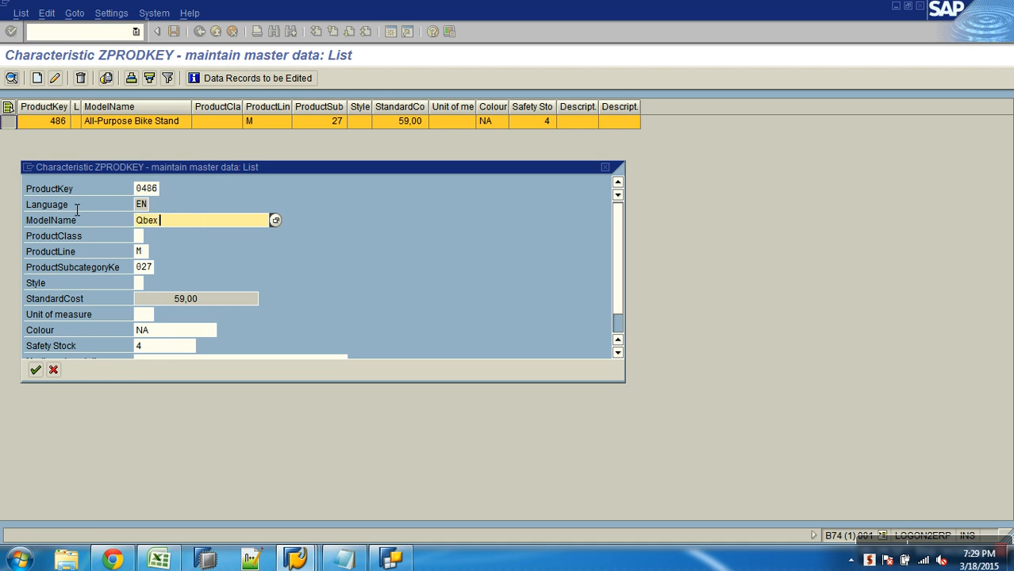
text( Wash)
click(35, 370)
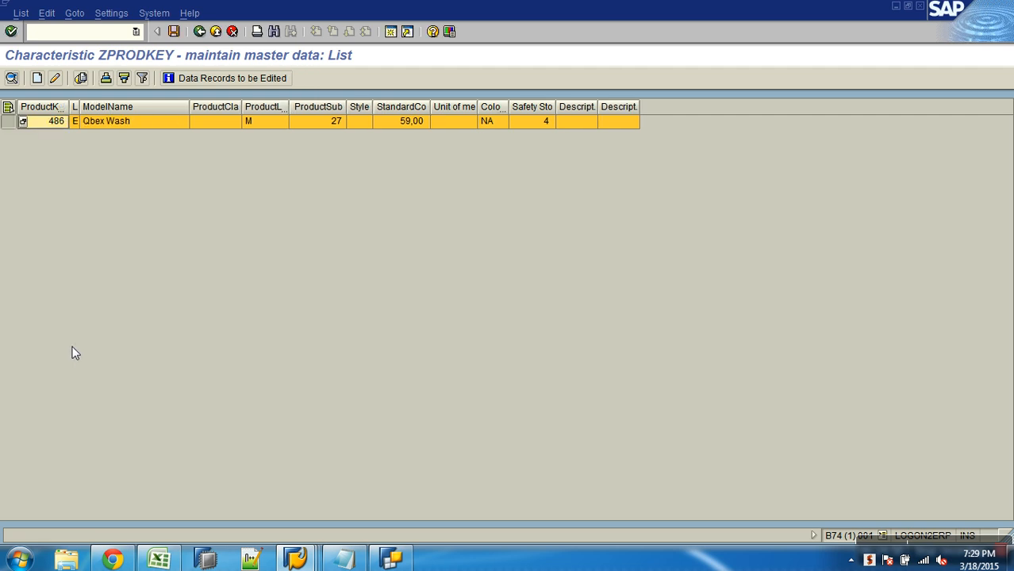
- Leave the master data maintenance, activate the master data of ProductKey and refresh its subtree
click(199, 32)
click(199, 32)
right_click(208, 212)
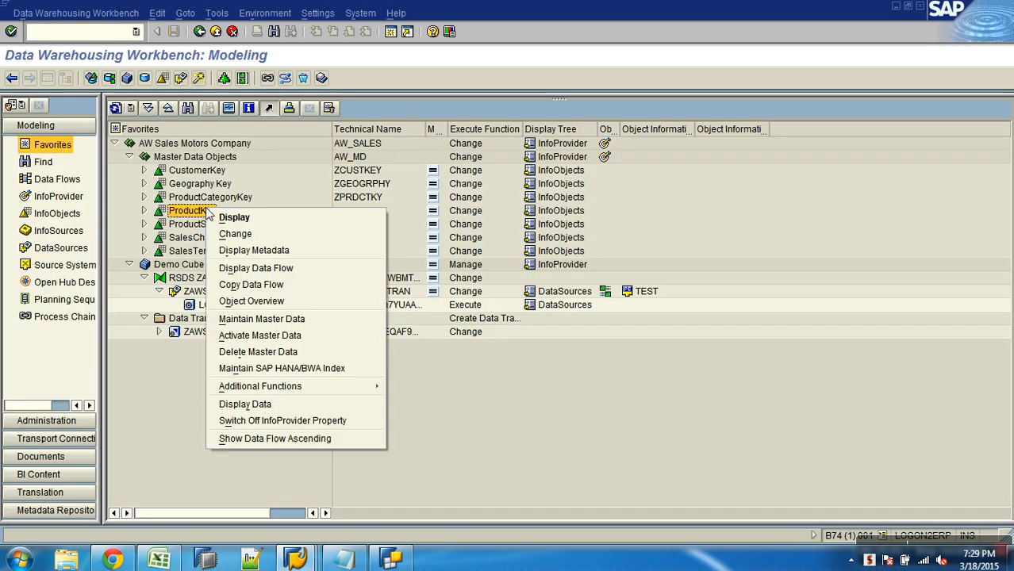
click(255, 334)
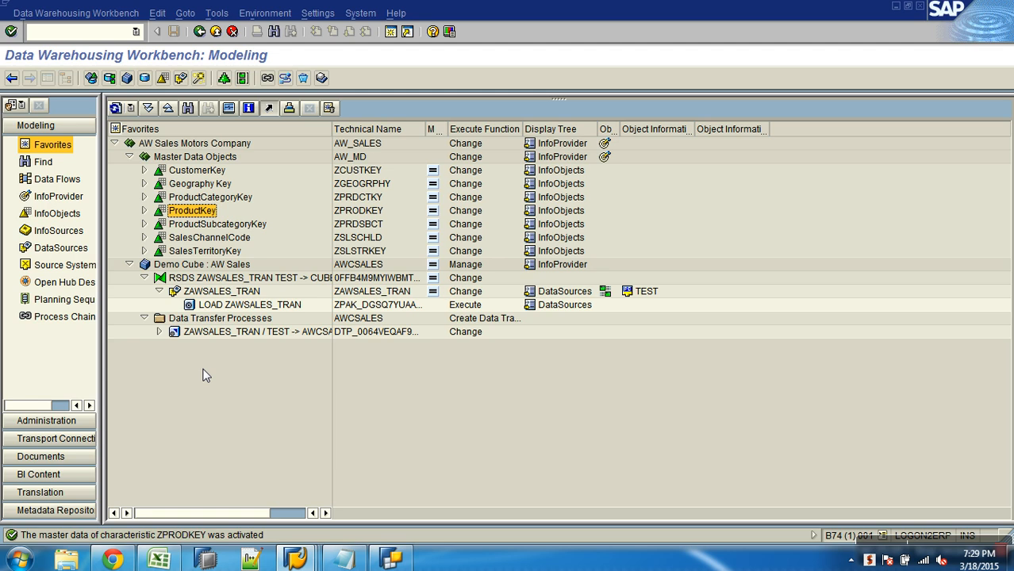
click(115, 109)
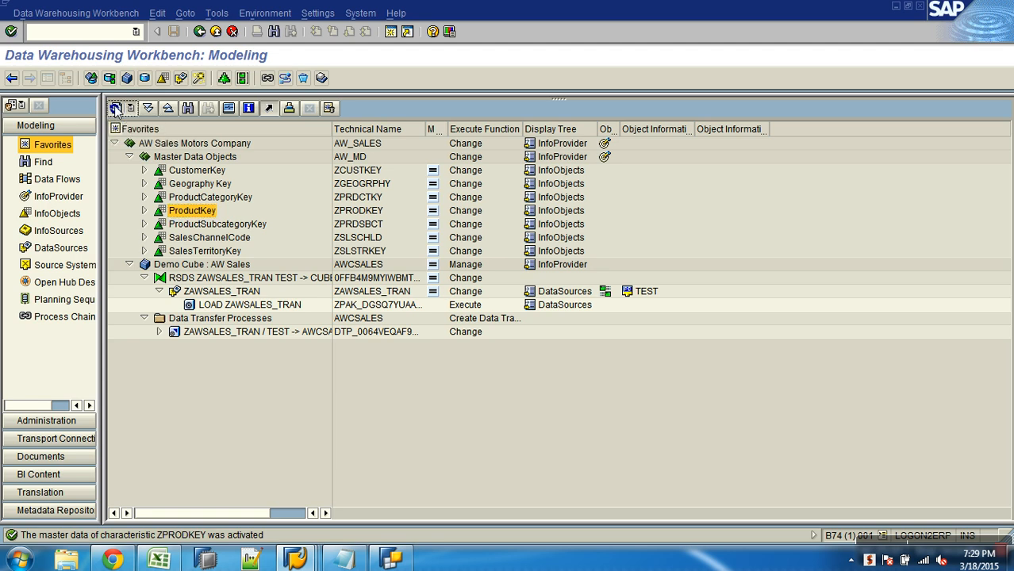
- Switch back to the SAP window with the results of the query dummy
mouse_move(295, 560)
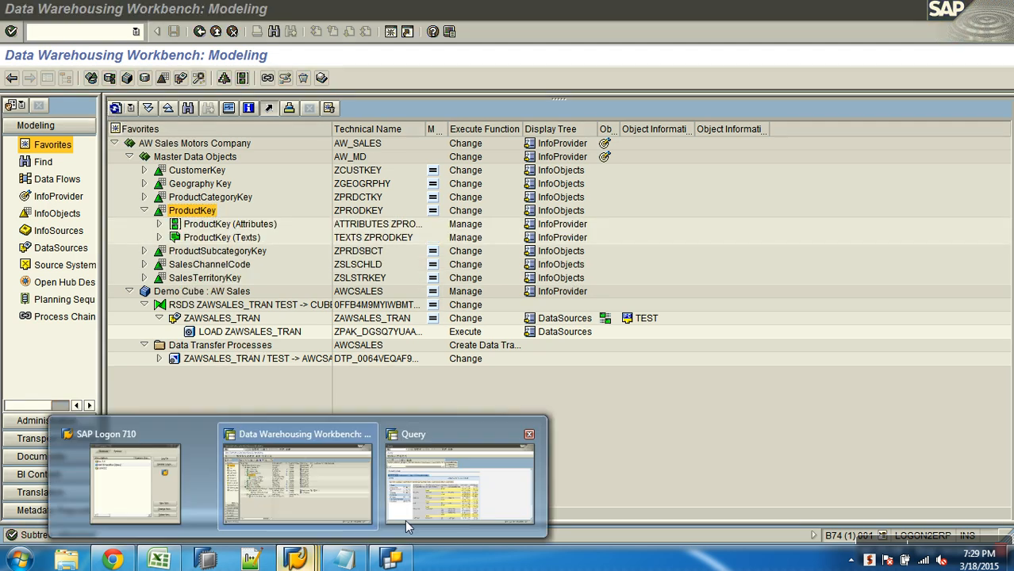
click(508, 490)
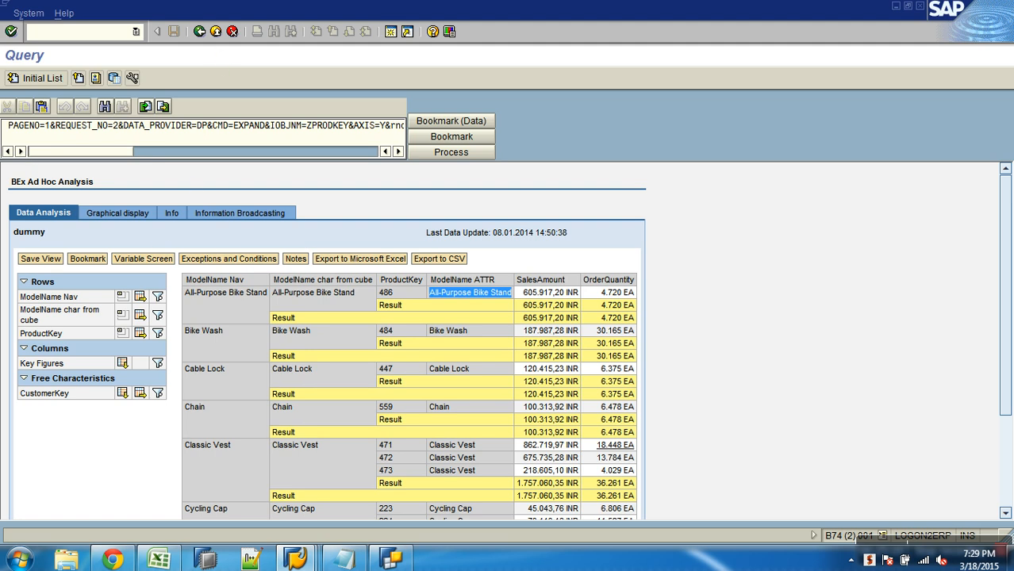